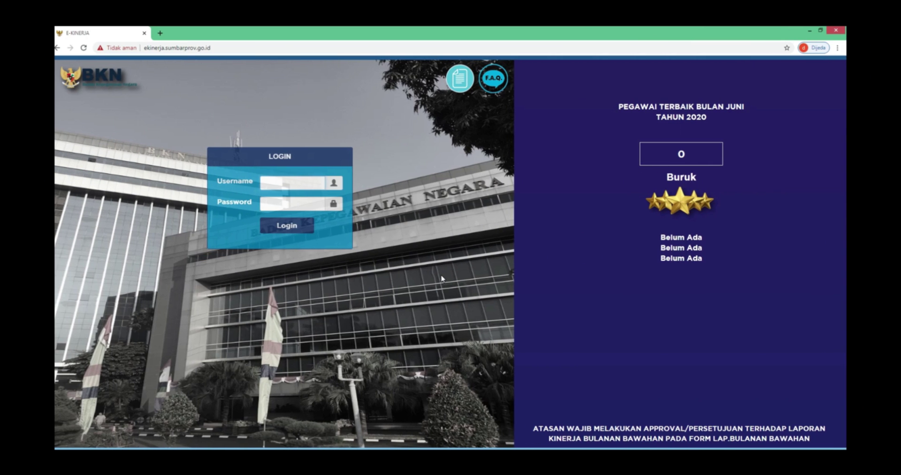
# Log in with the supervisor's NIP as username and the account password
pyautogui.hotkey('ctrl', 'a')
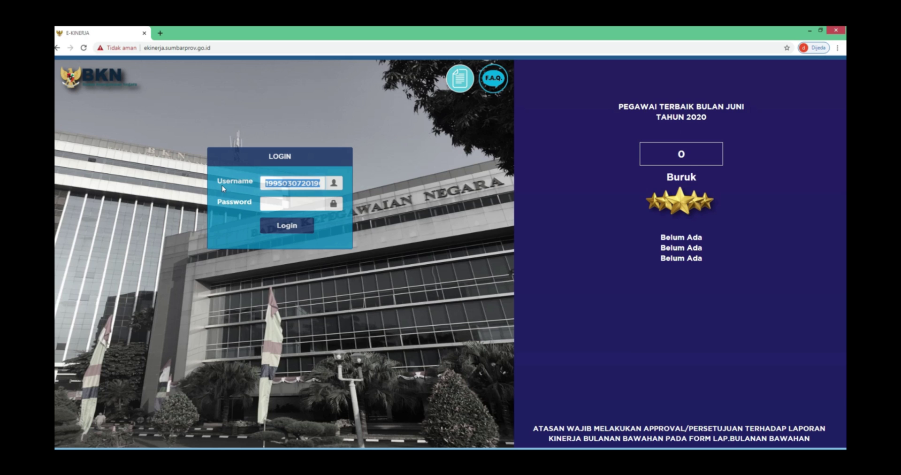
pyautogui.click(276, 208)
pyautogui.hotkey('ctrl', 'v')
pyautogui.click(284, 225)
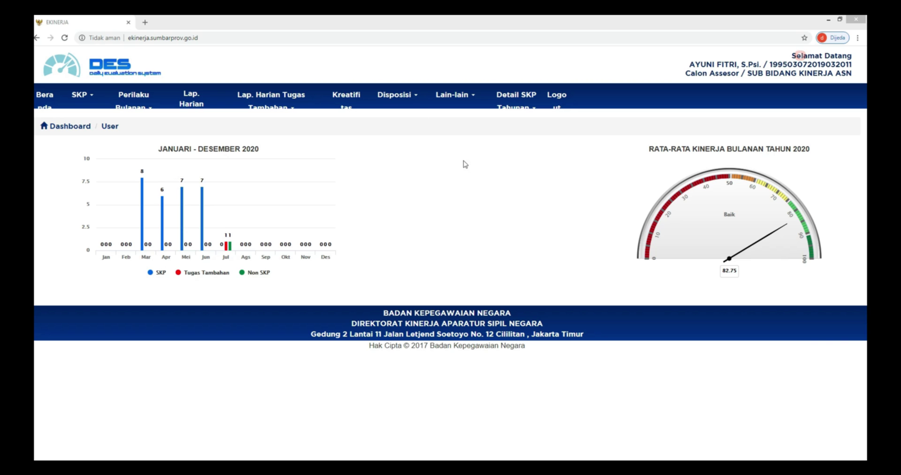
pyautogui.click(454, 96)
pyautogui.click(463, 130)
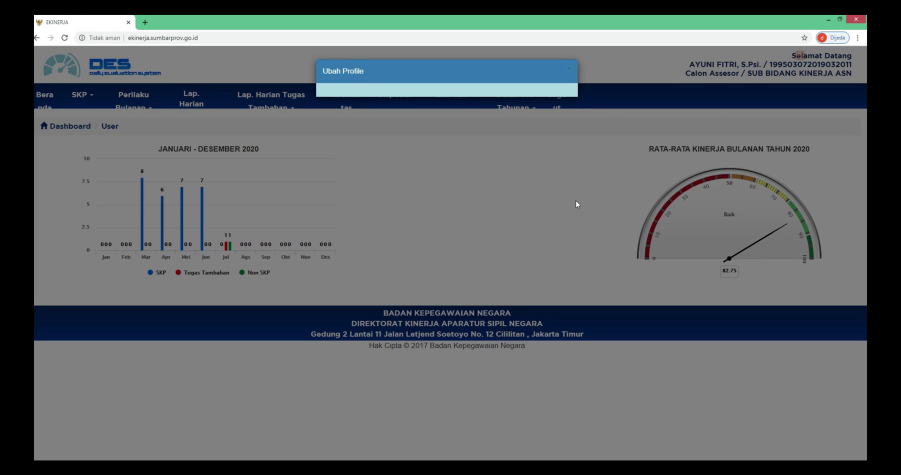
pyautogui.moveTo(571, 167); pyautogui.dragTo(571, 255)
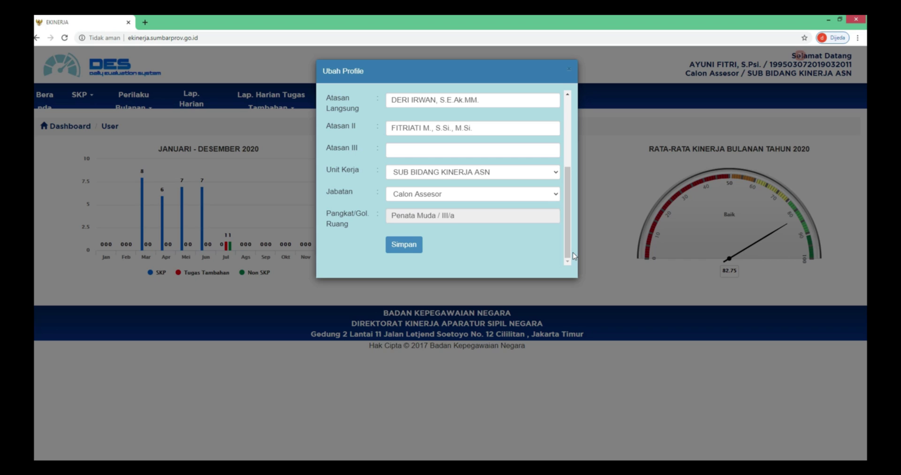
pyautogui.click(611, 262)
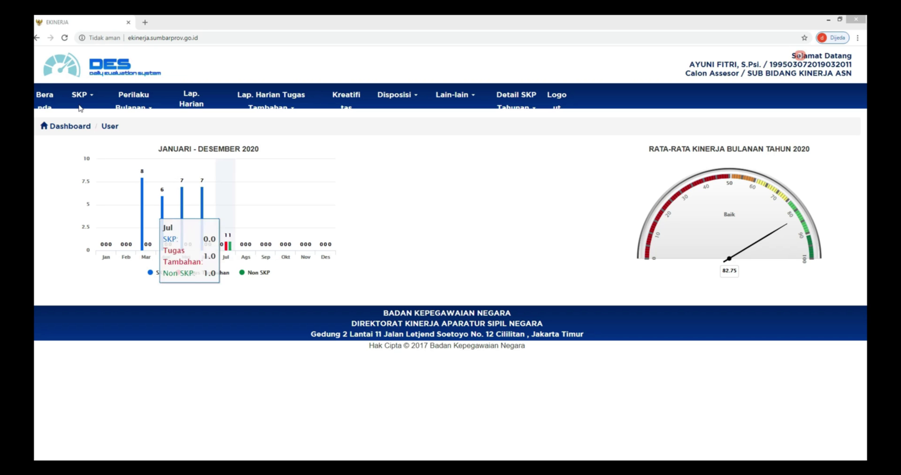
# Under SKP > Target dan Realisasi Tahunan, add a new period starting 28 July 2020
pyautogui.click(80, 97)
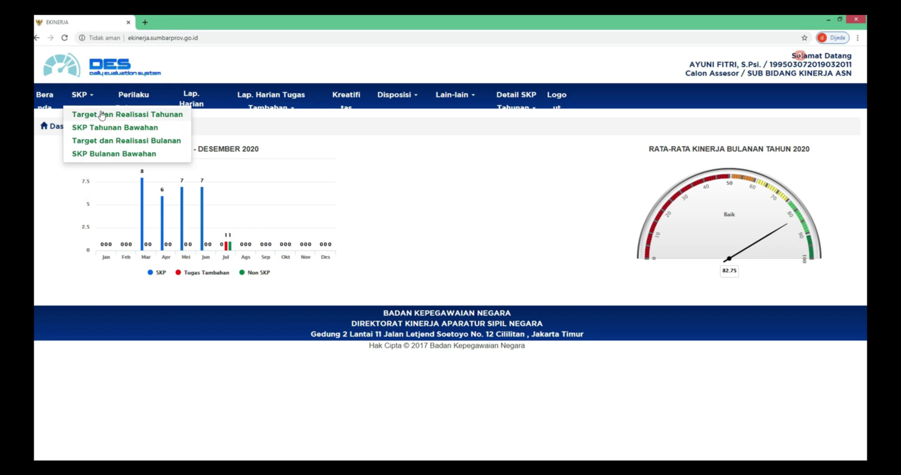
pyautogui.click(101, 115)
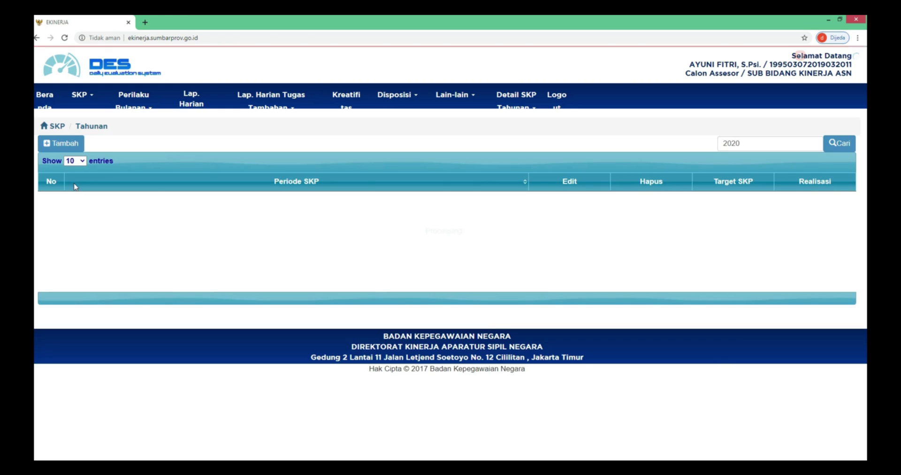
pyautogui.click(61, 147)
pyautogui.click(473, 79)
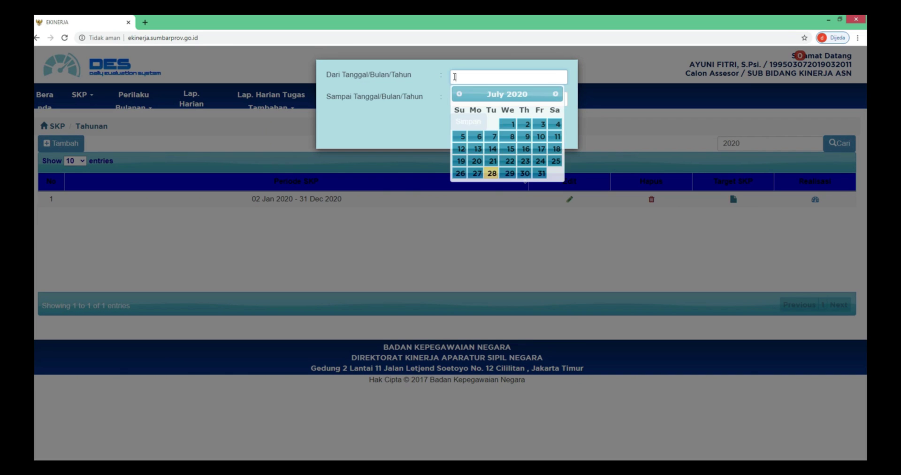
pyautogui.click(493, 174)
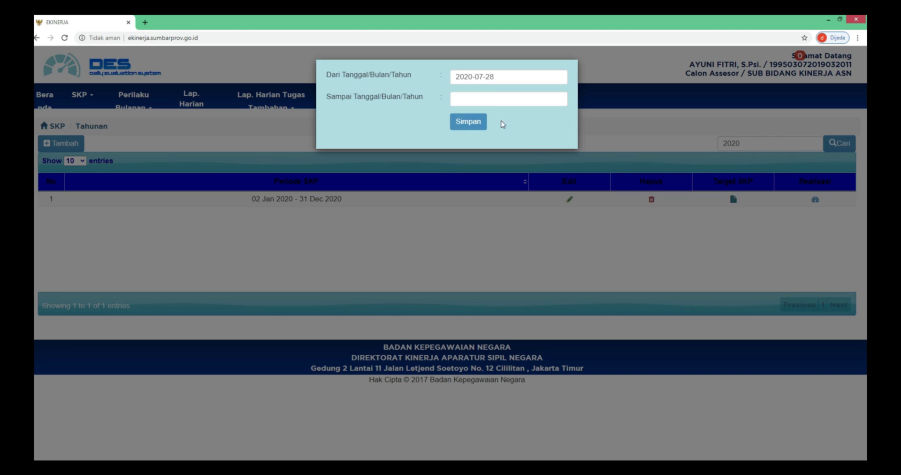
# Set the period's end date to 31 December 2020 and save it
pyautogui.click(496, 99)
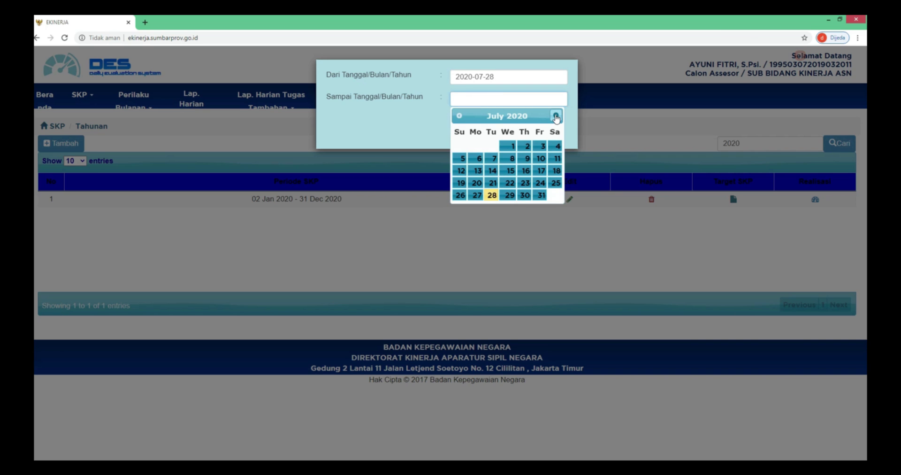
pyautogui.click(555, 117)
pyautogui.click(556, 117)
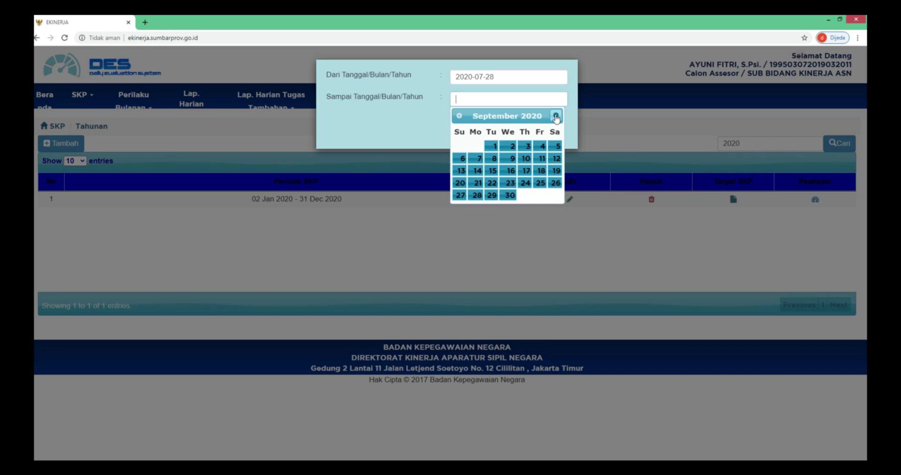
pyautogui.click(556, 117)
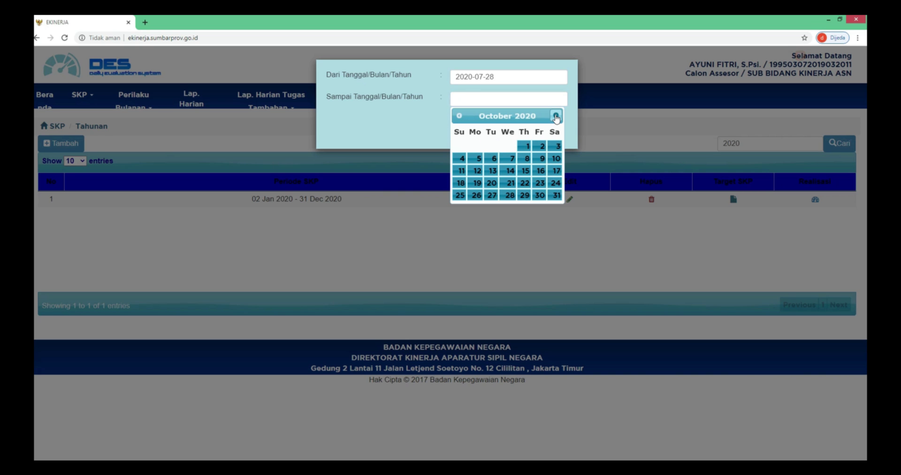
pyautogui.click(556, 117)
pyautogui.click(556, 117)
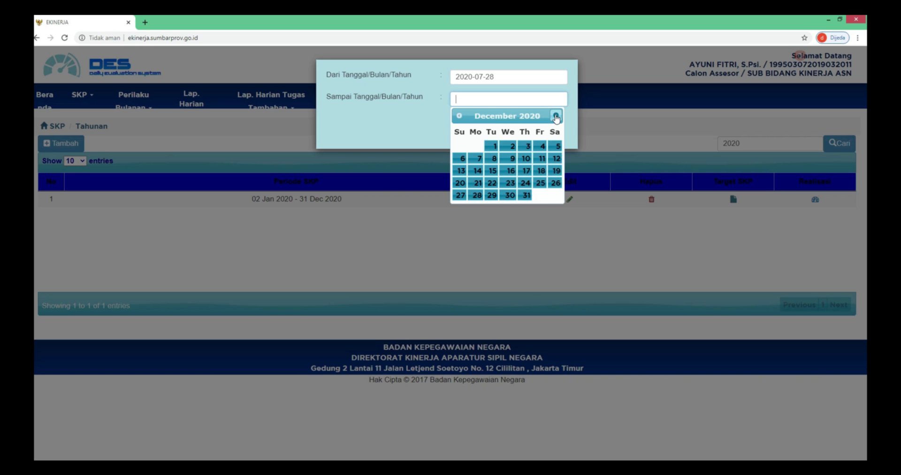
pyautogui.click(526, 196)
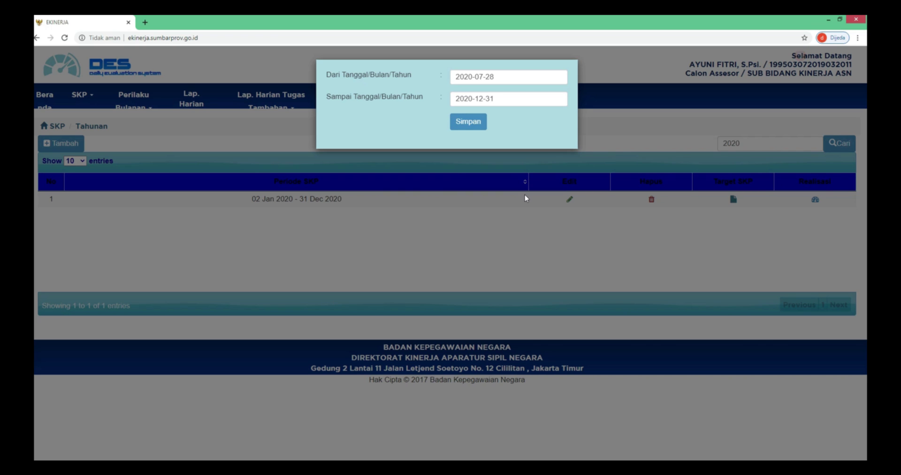
pyautogui.click(470, 121)
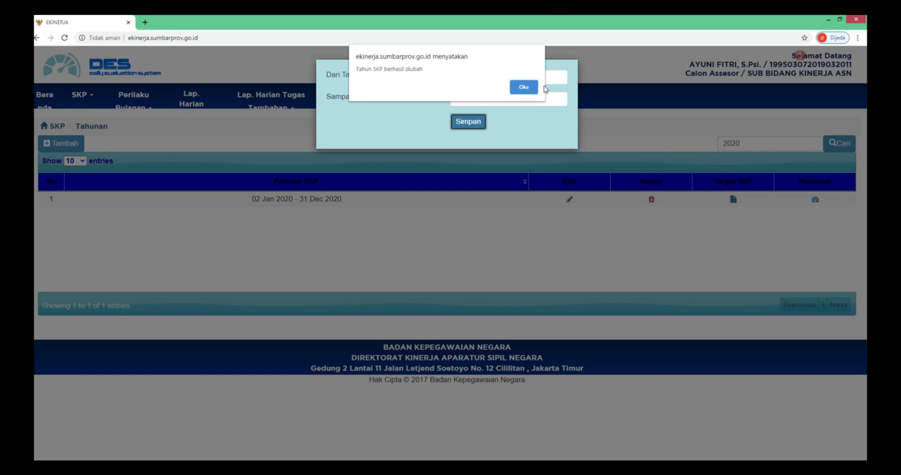
pyautogui.click(524, 87)
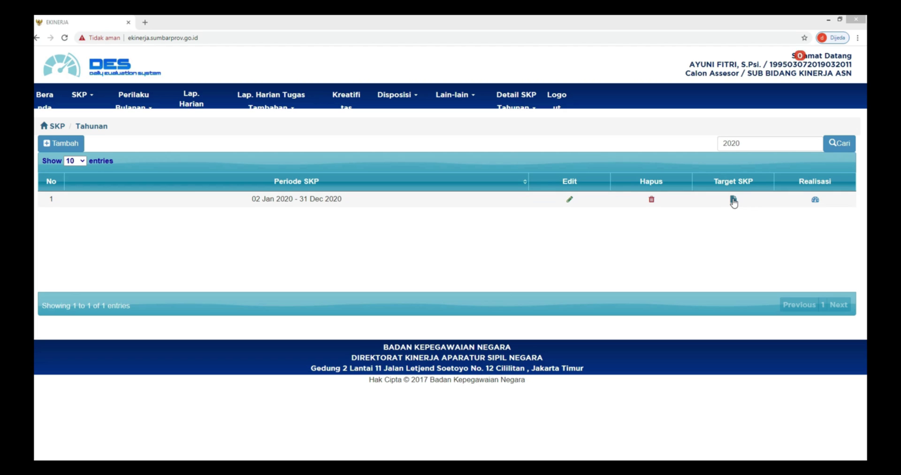
# Open the 2020 SKP targets and search Assessor SDM Aparatur Pertama activities for 'membuat'
pyautogui.click(734, 200)
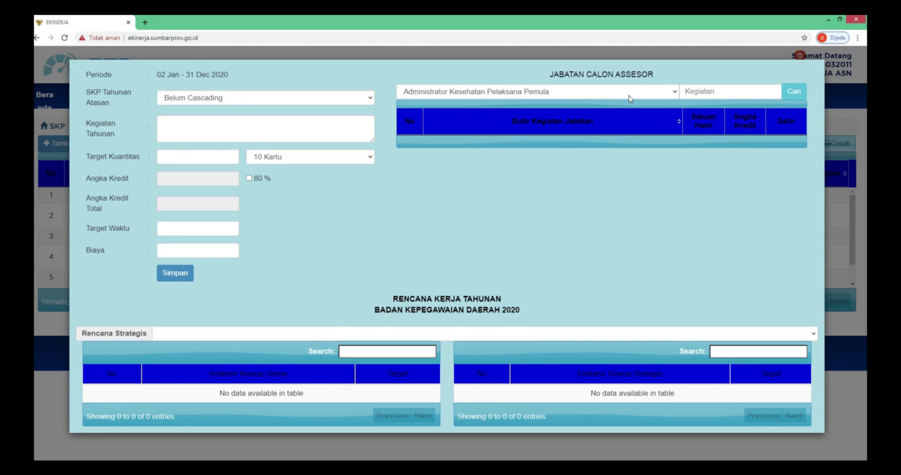
pyautogui.click(630, 99)
pyautogui.write('ass')
pyautogui.scroll(-2, 482, 227)
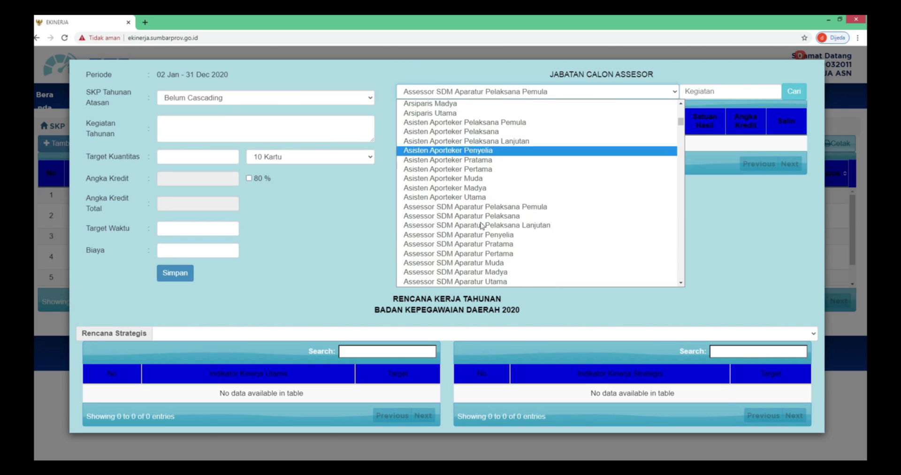
pyautogui.click(483, 253)
pyautogui.click(710, 92)
pyautogui.write('membuat')
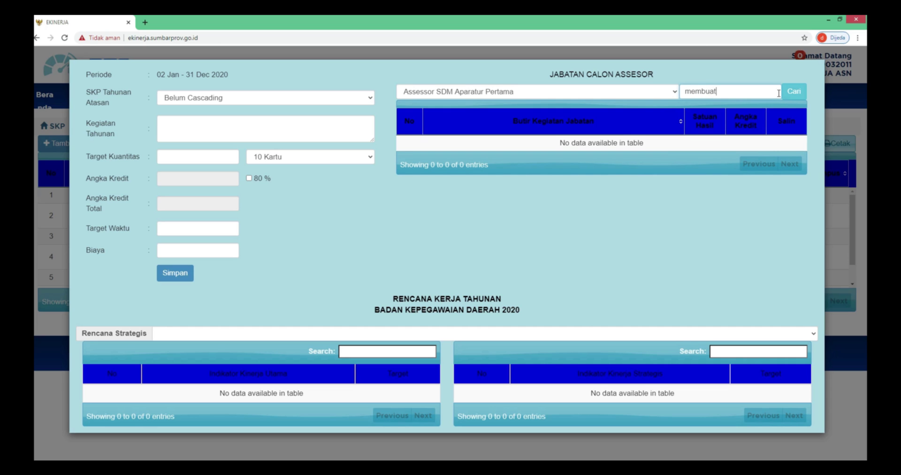
pyautogui.click(793, 92)
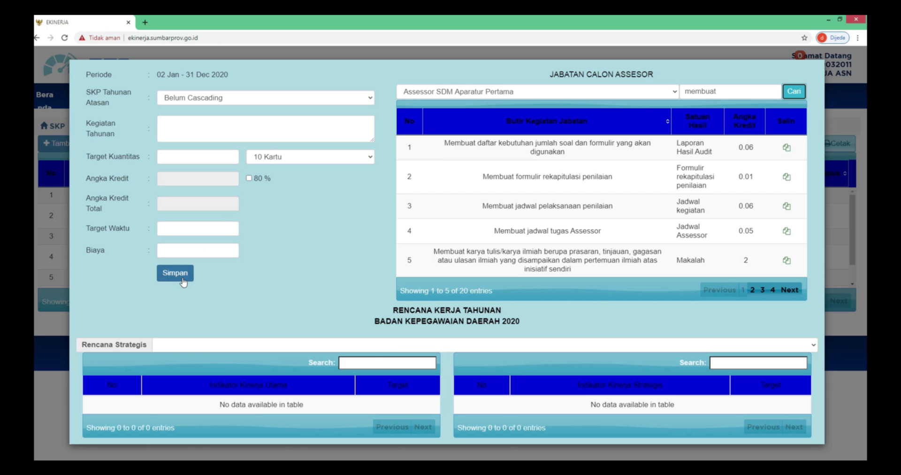
pyautogui.click(59, 318)
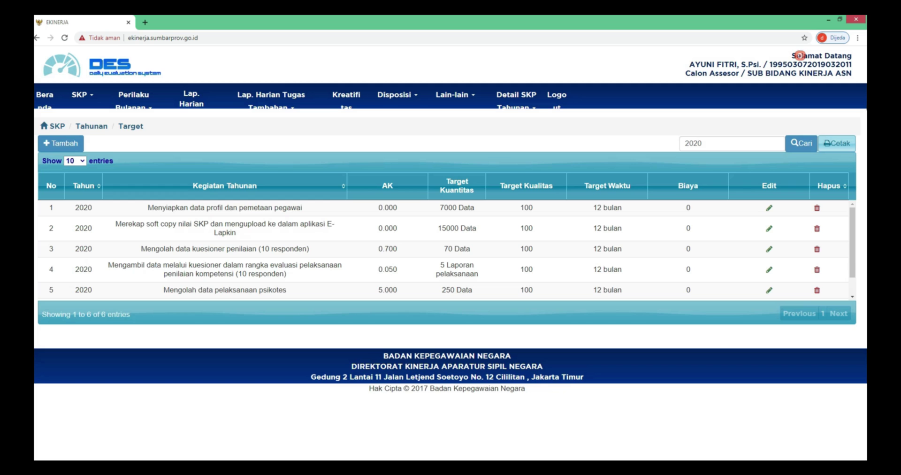
# Print the 2020 SKP targets with Padang as location, then return to SKP Tahunan
pyautogui.click(834, 144)
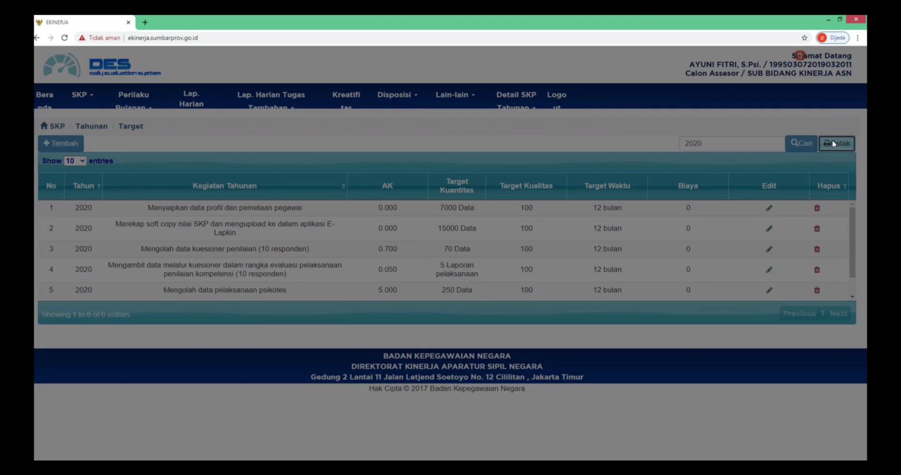
pyautogui.click(541, 110)
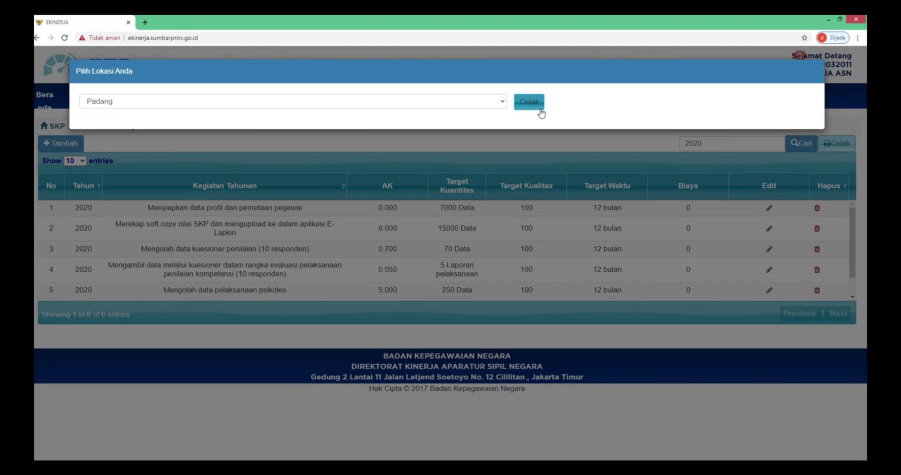
pyautogui.click(541, 134)
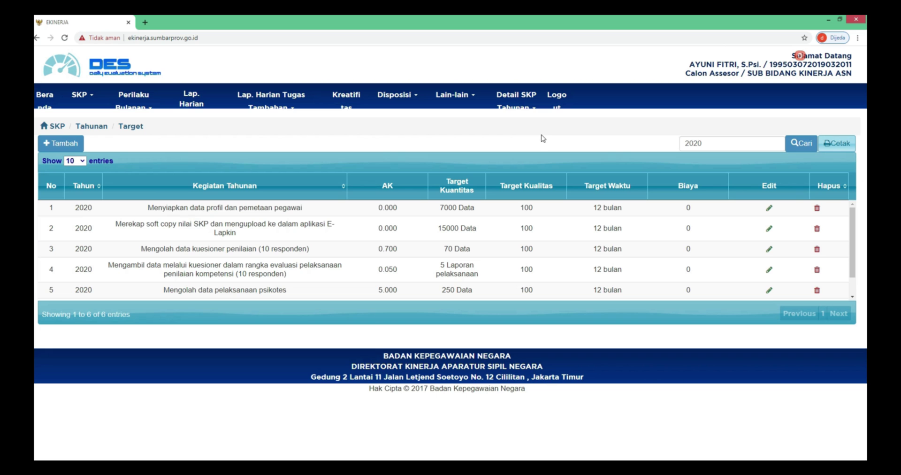
pyautogui.hotkey('alt', 'Left')
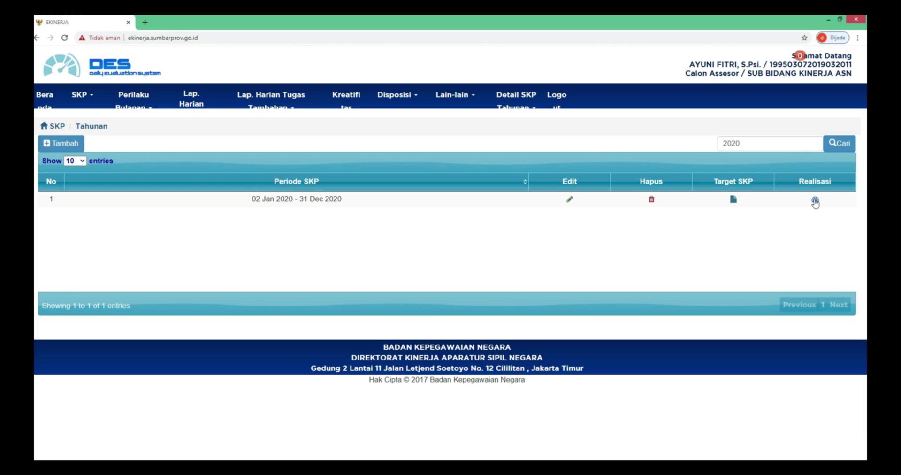
# Open the 2020 realisation (Nilai SKP 26.81) and save activity 1's time and target revision
pyautogui.click(815, 201)
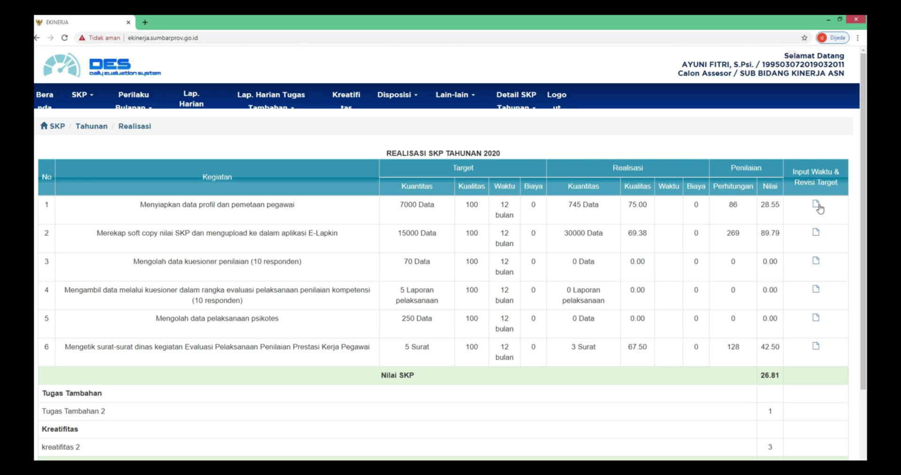
pyautogui.click(817, 205)
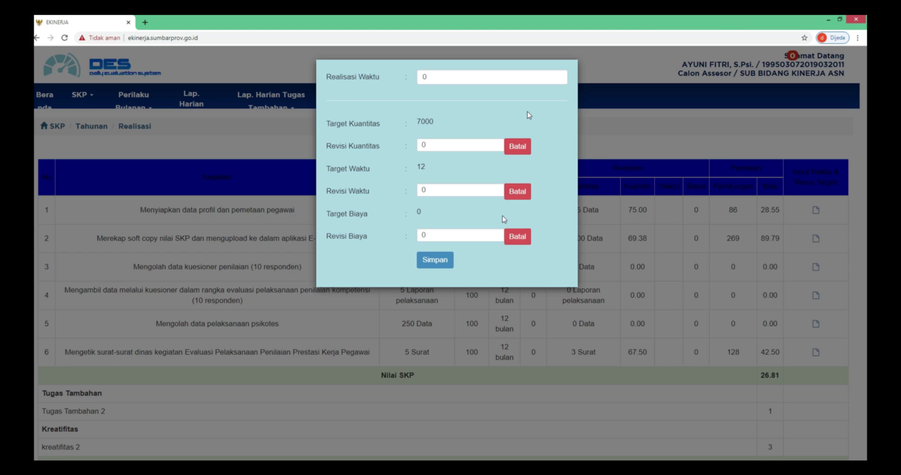
pyautogui.click(437, 263)
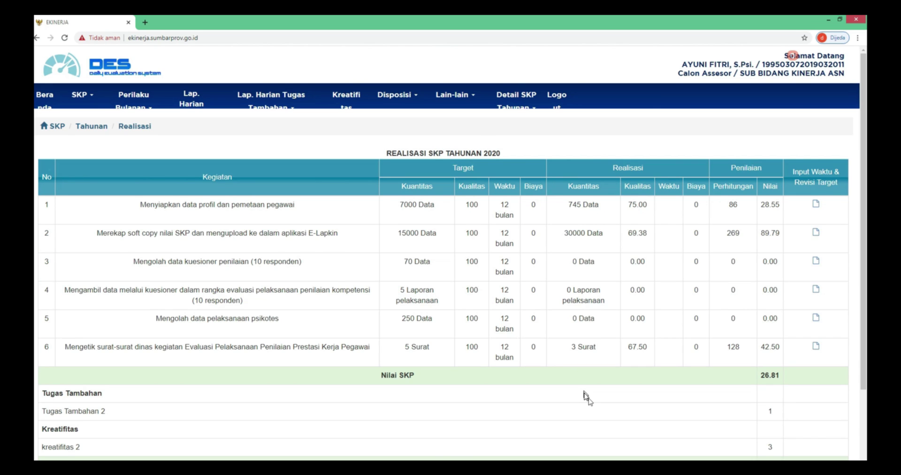
pyautogui.scroll(-2, 587, 397)
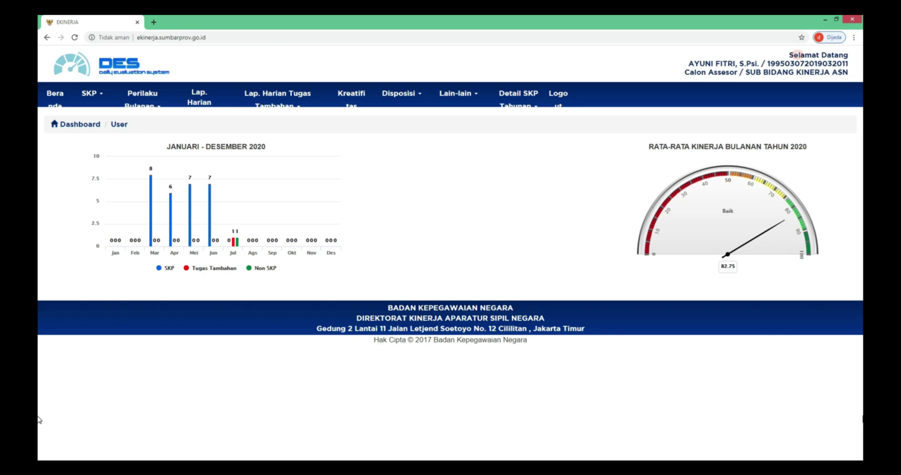
pyautogui.click(94, 94)
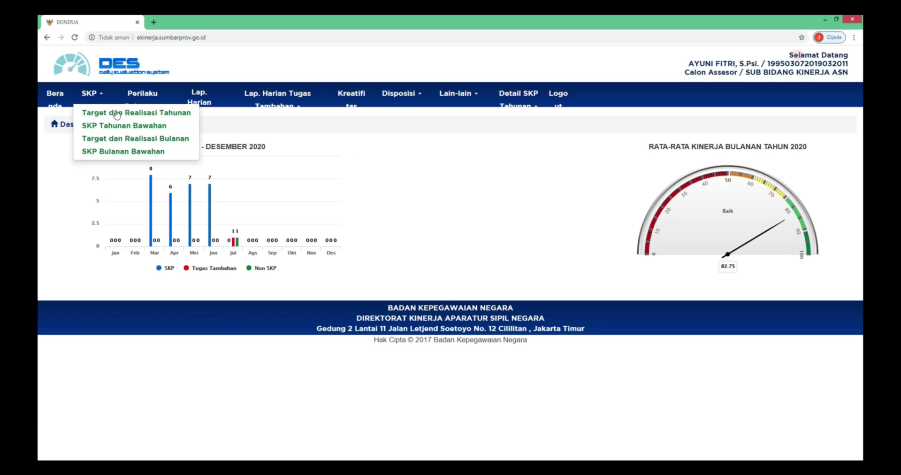
pyautogui.click(132, 141)
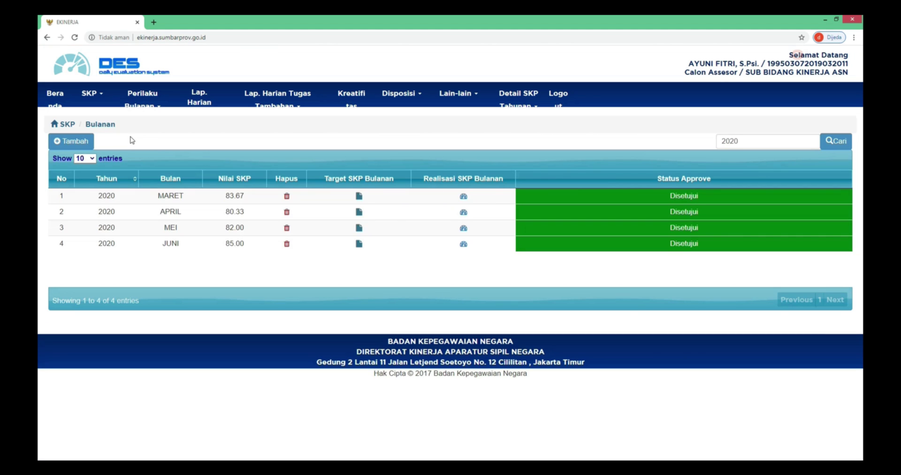
pyautogui.click(72, 142)
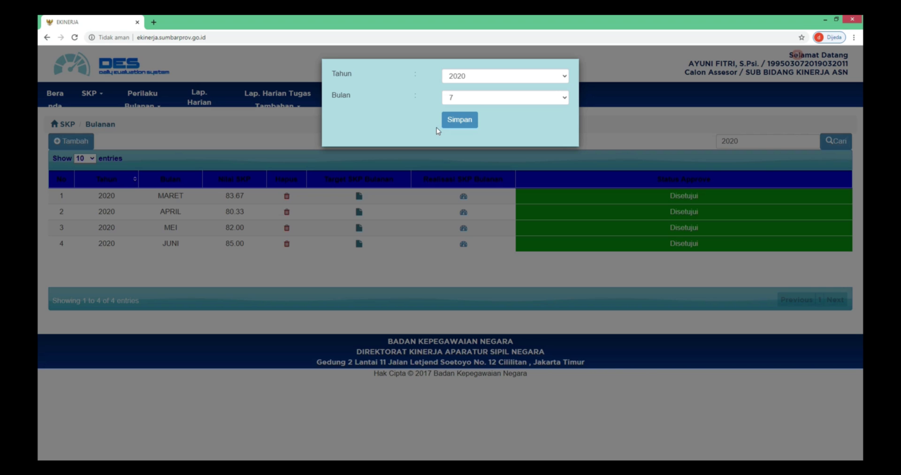
pyautogui.click(463, 121)
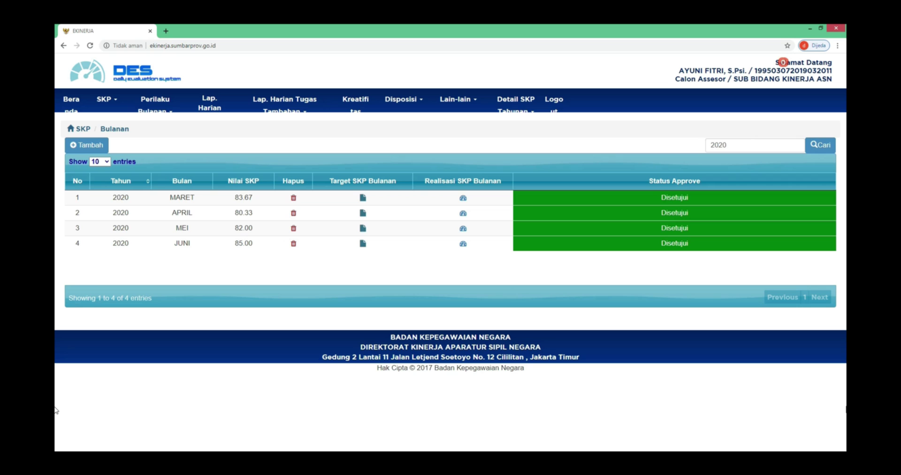
pyautogui.click(362, 245)
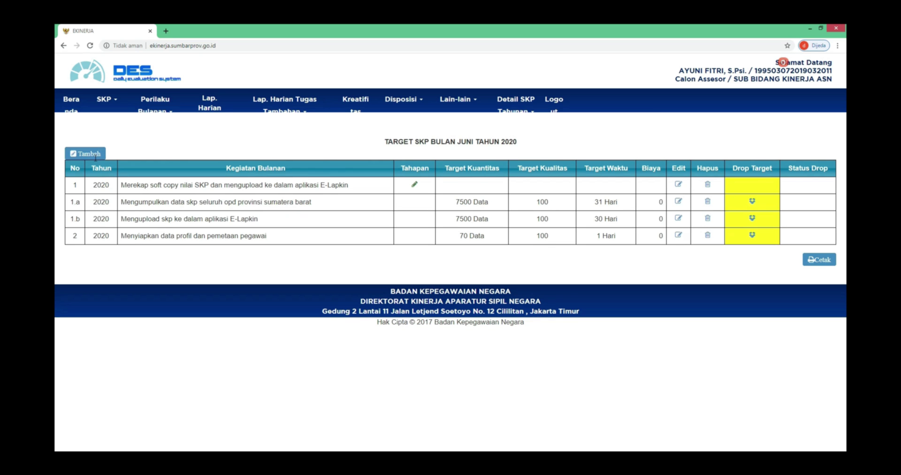
pyautogui.click(94, 153)
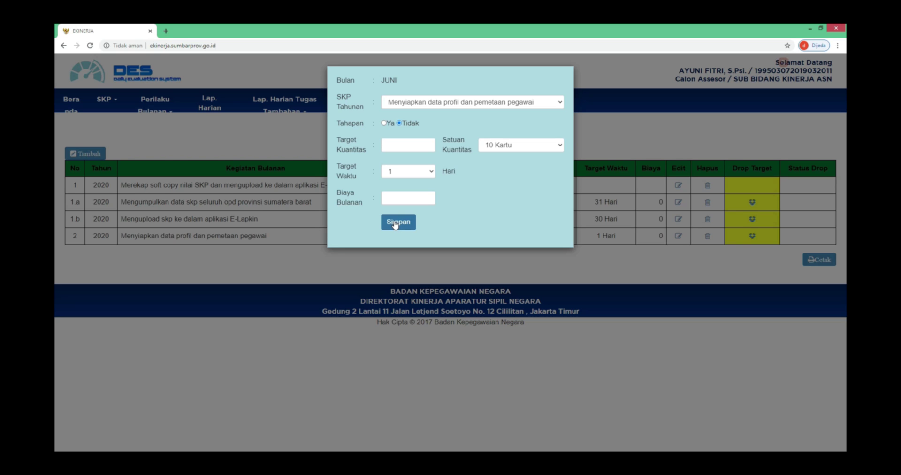
pyautogui.click(396, 252)
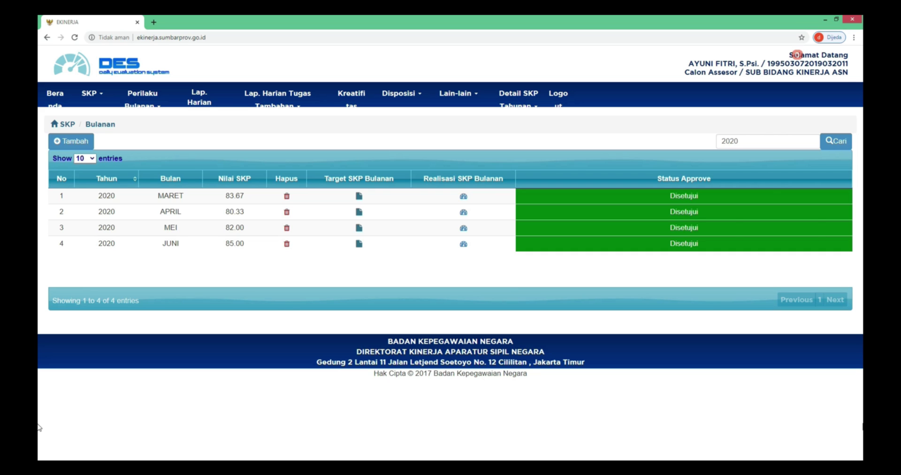
# Save June 2020 activity 1.a with Realisasi Waktu kept at 31 days
pyautogui.click(464, 244)
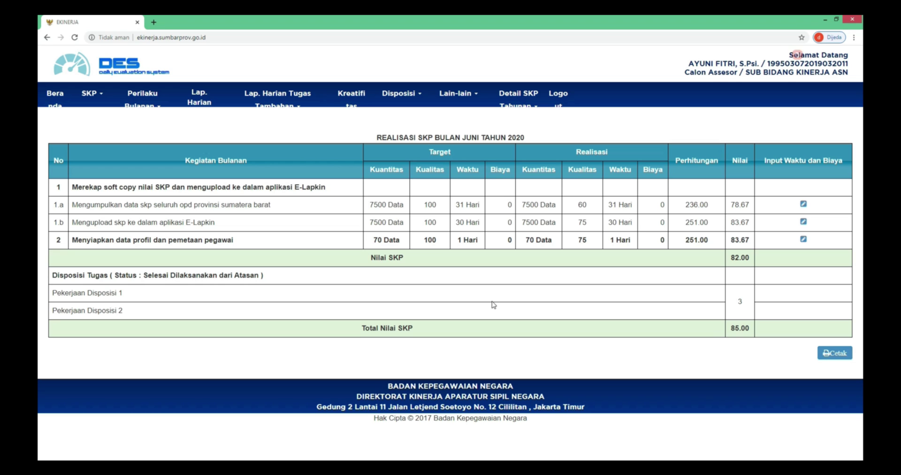
pyautogui.click(804, 205)
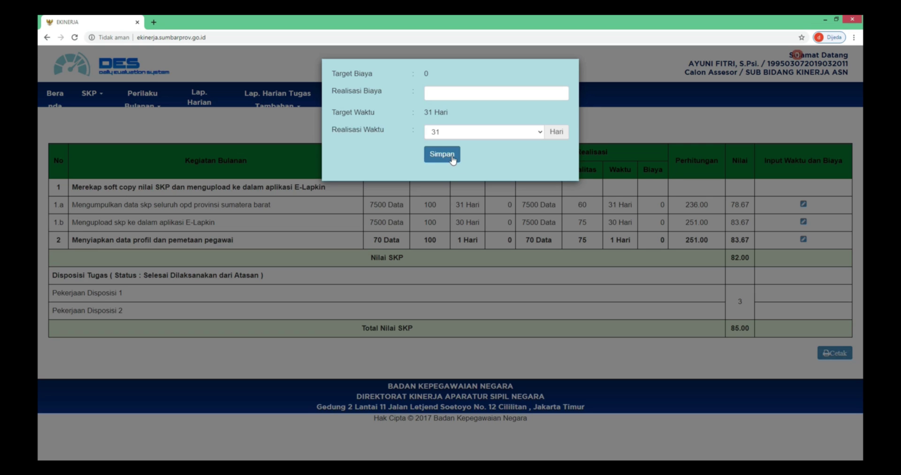
pyautogui.click(460, 187)
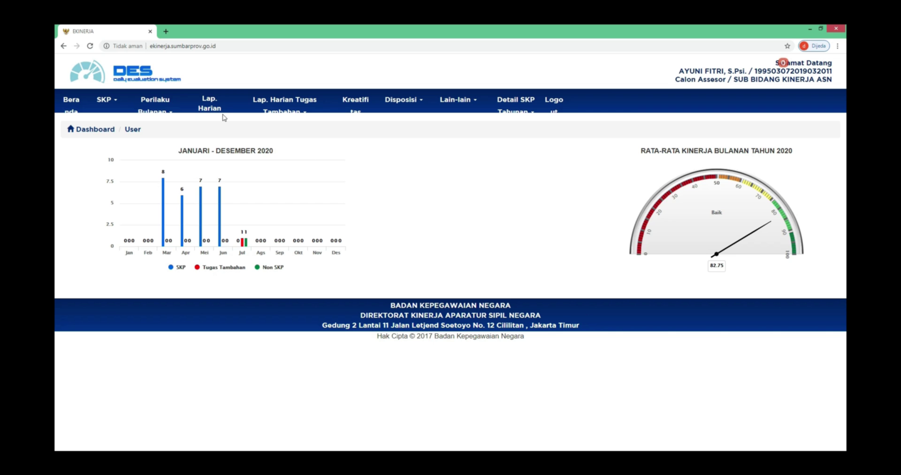
# Load Lap. Harian Kinerja SKP for JUNI 2020 and check the monthly realisation summary
pyautogui.click(211, 105)
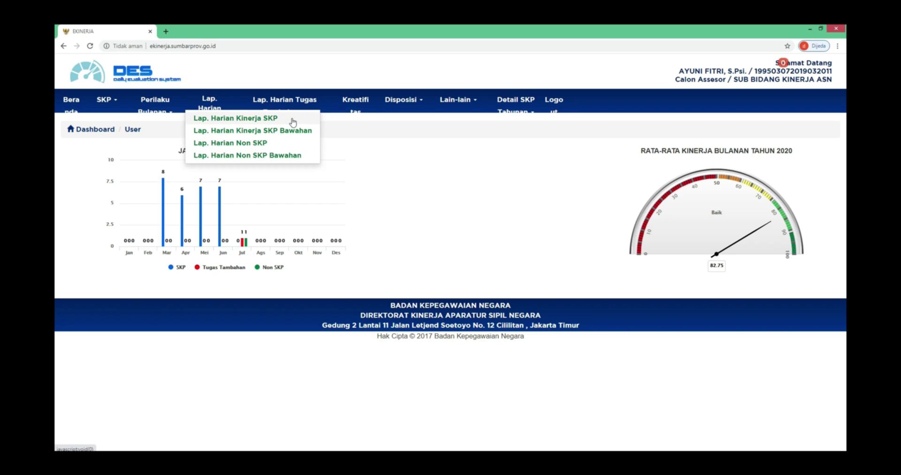
pyautogui.click(293, 122)
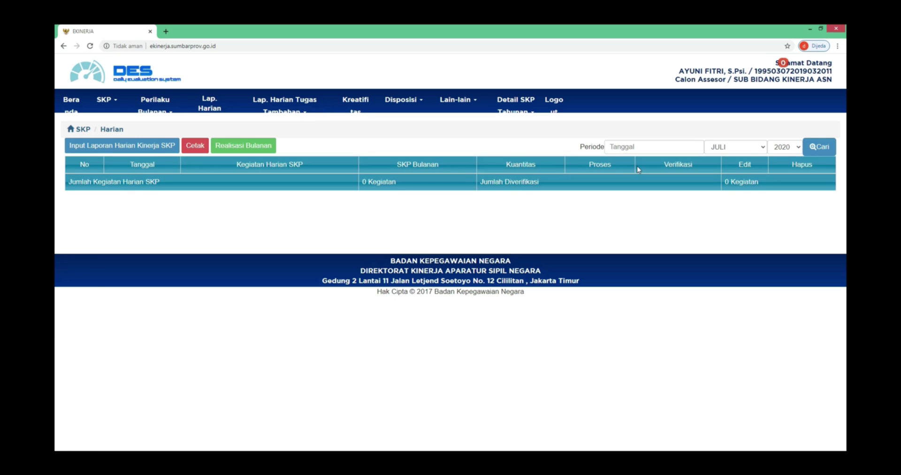
pyautogui.click(717, 149)
pyautogui.click(733, 202)
pyautogui.click(818, 147)
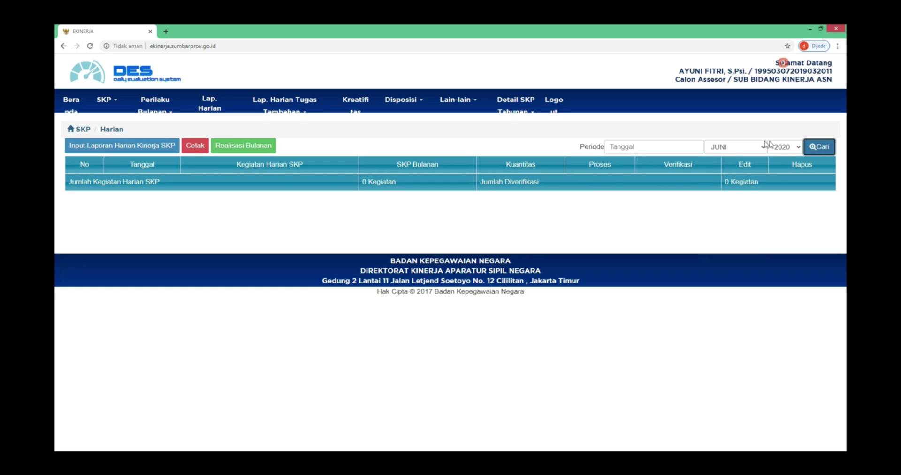
pyautogui.click(810, 147)
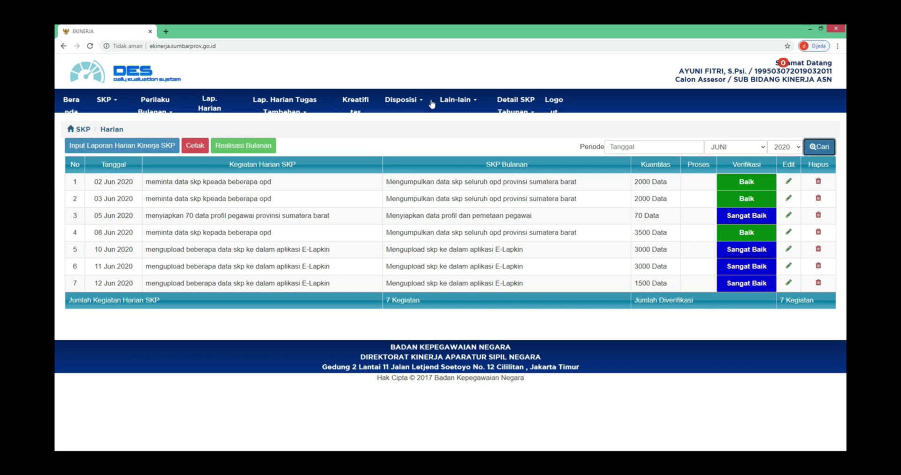
pyautogui.click(253, 149)
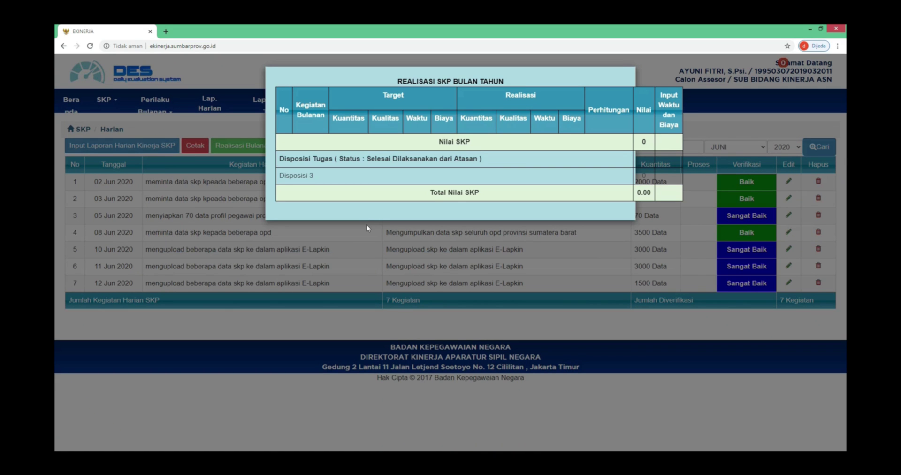
pyautogui.click(367, 225)
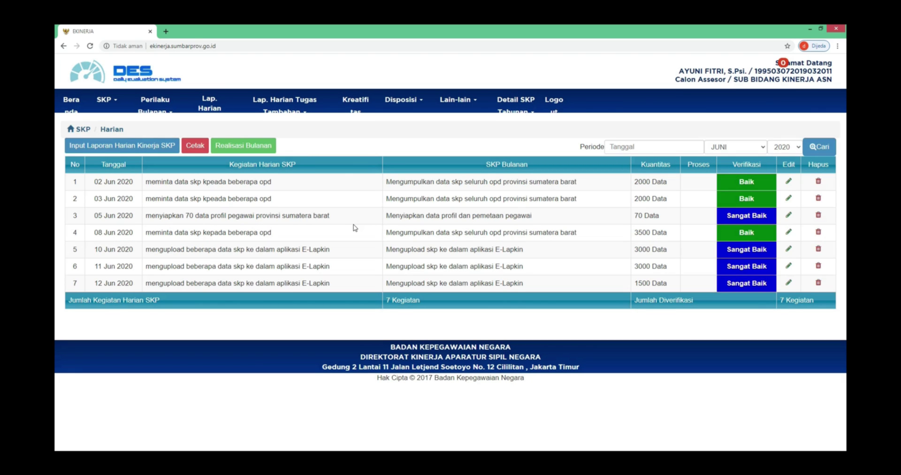
pyautogui.click(160, 149)
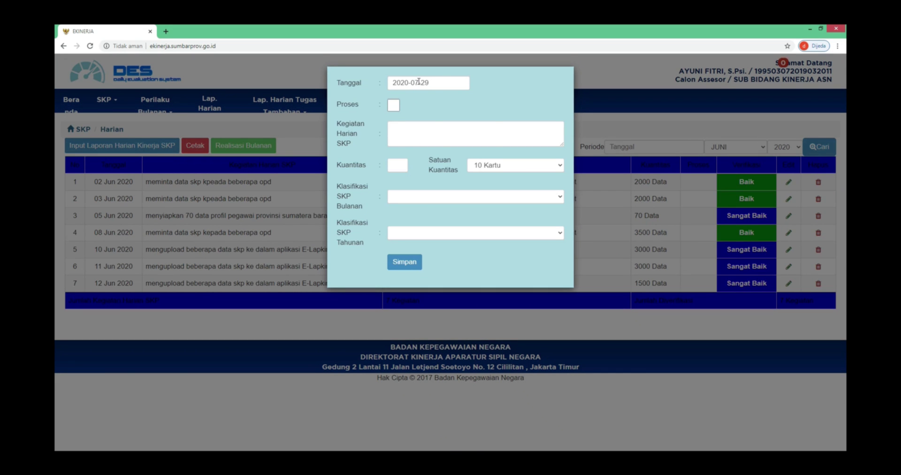
pyautogui.click(418, 82)
pyautogui.press('BackSpace')
pyautogui.write('6')
pyautogui.click(515, 98)
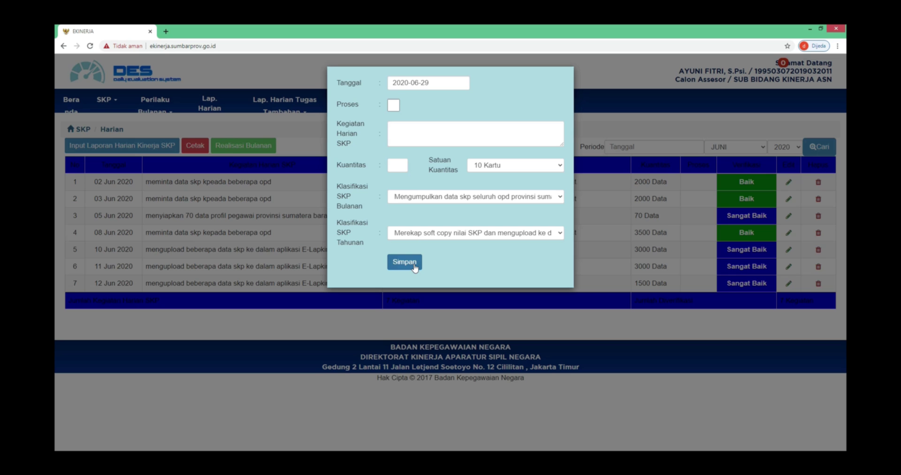
pyautogui.click(416, 295)
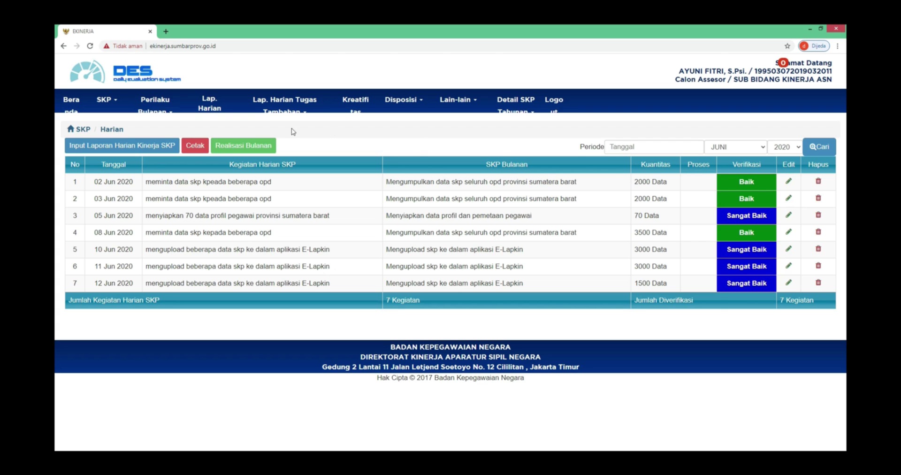
# Open and dismiss the Bulan/Tahun print options for the daily reports
pyautogui.click(203, 156)
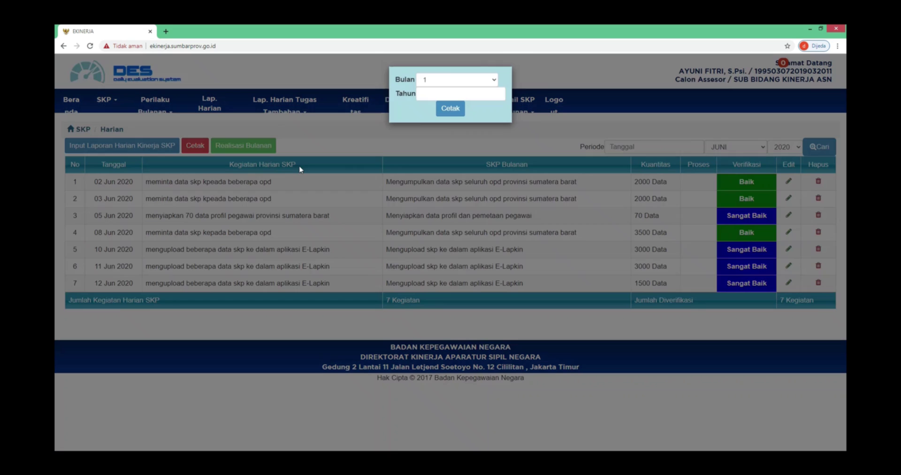
pyautogui.click(462, 126)
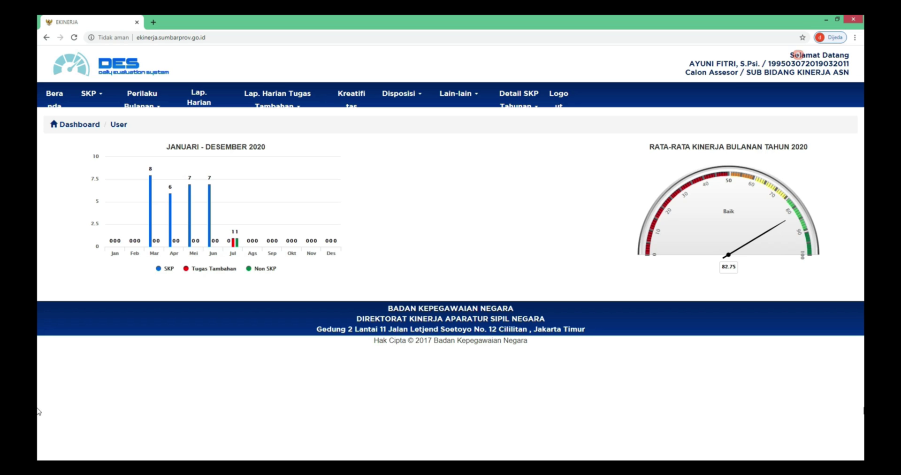
# Open Tugas Tambahan, showing 'Tugas Tambahan 2', and open then close the new-task form
pyautogui.click(298, 104)
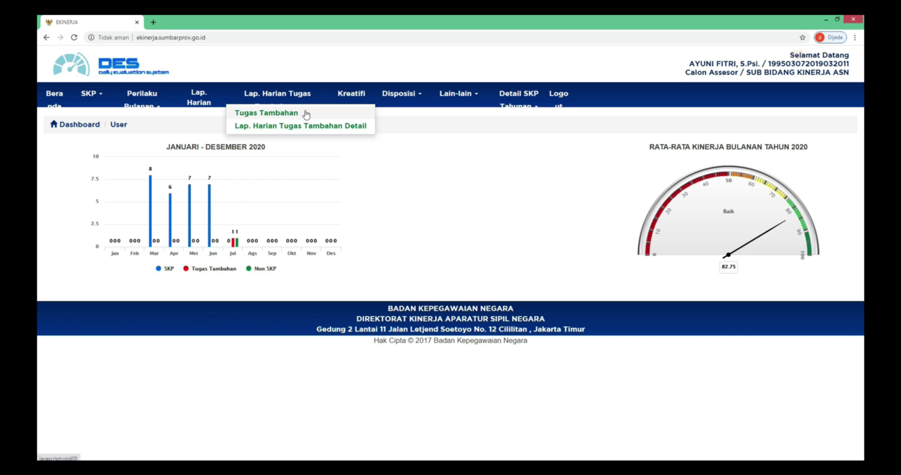
pyautogui.click(307, 114)
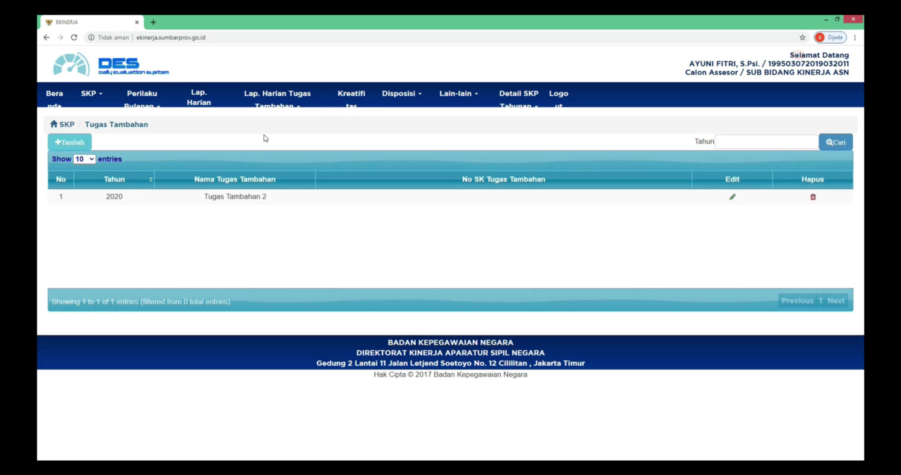
pyautogui.click(87, 145)
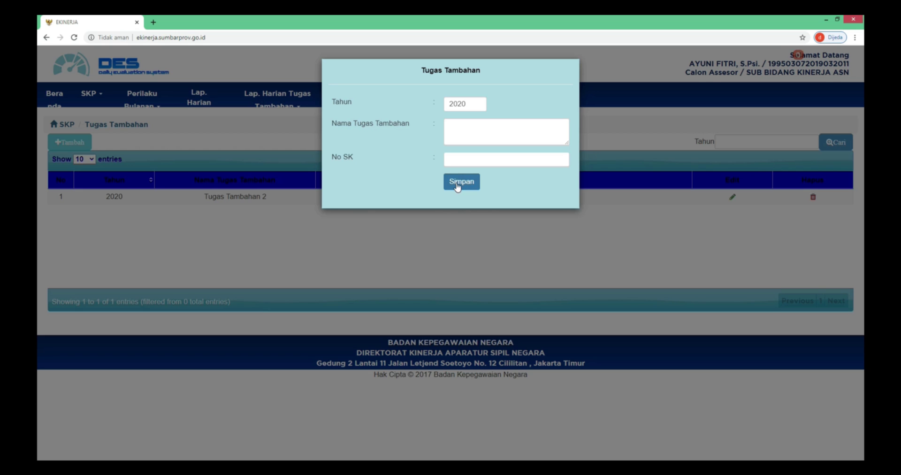
pyautogui.click(459, 214)
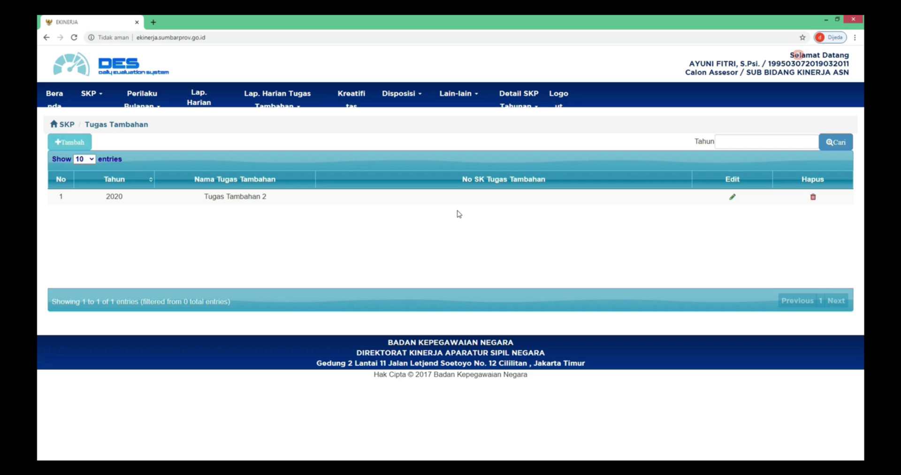
# Open Lap. Harian Tugas Tambahan Detail for July 2020, then open and close its entry form
pyautogui.click(299, 105)
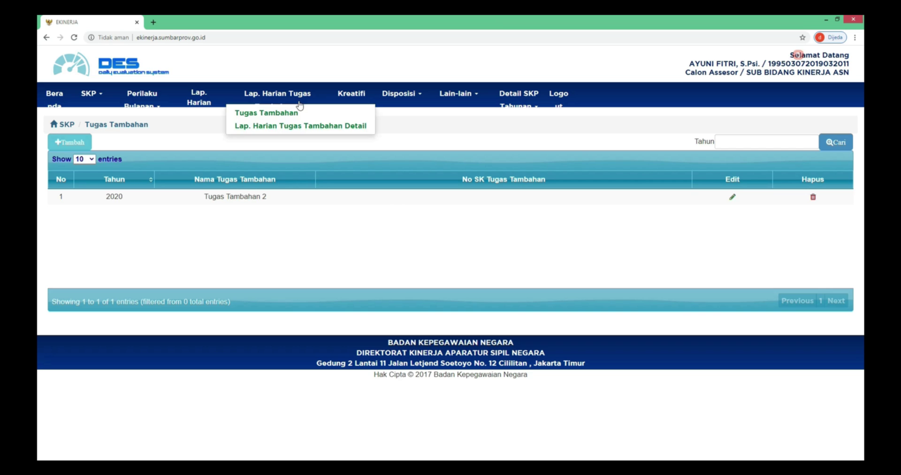
pyautogui.click(334, 134)
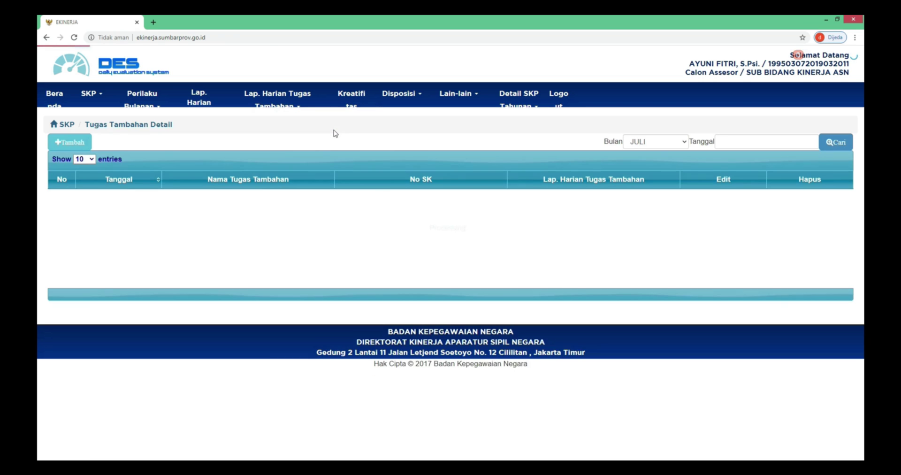
pyautogui.click(87, 146)
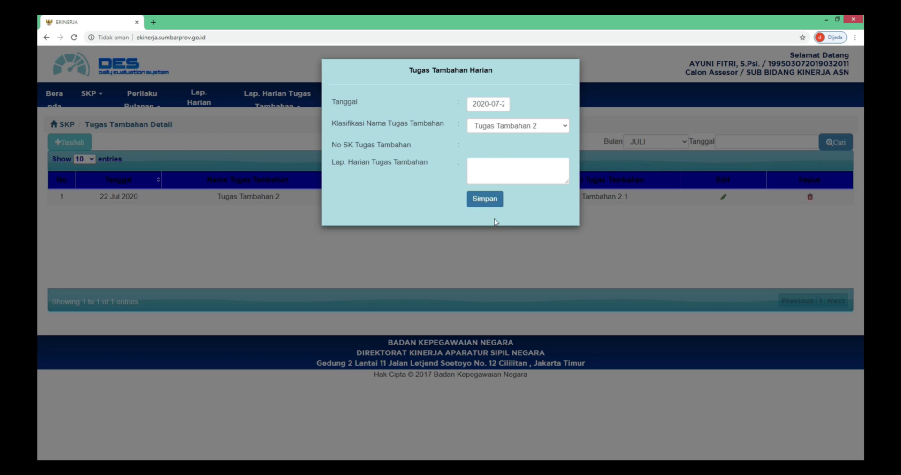
pyautogui.click(494, 235)
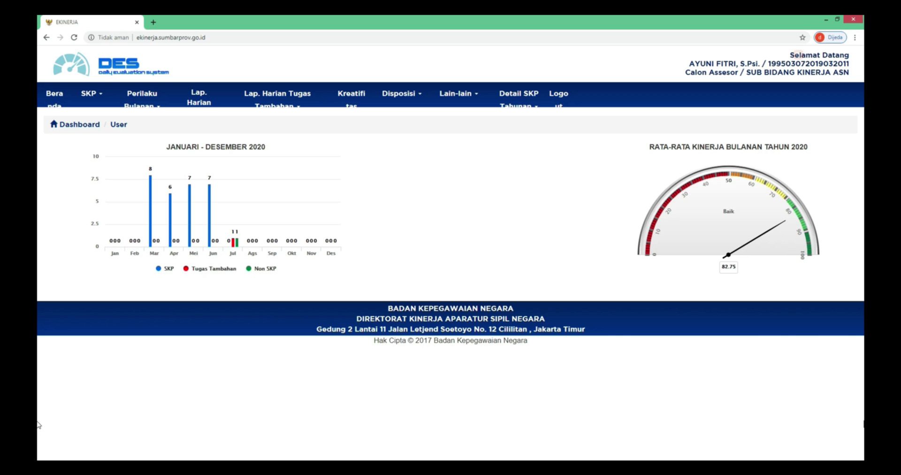
pyautogui.click(411, 103)
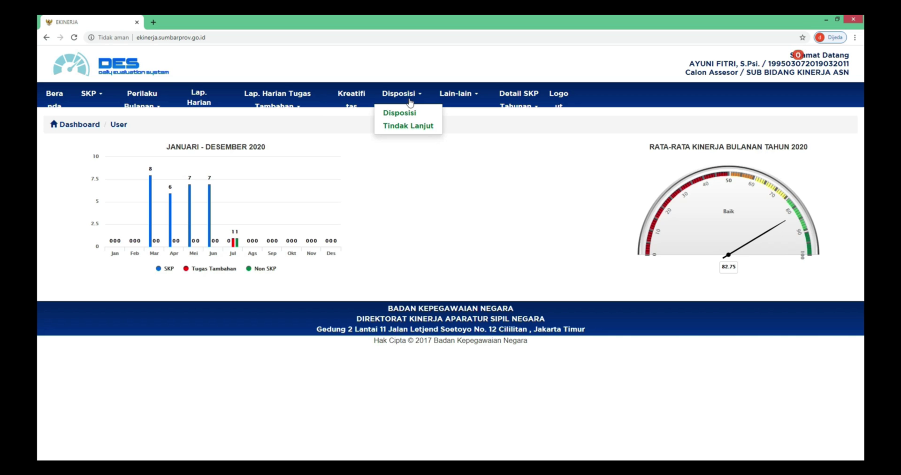
pyautogui.click(426, 128)
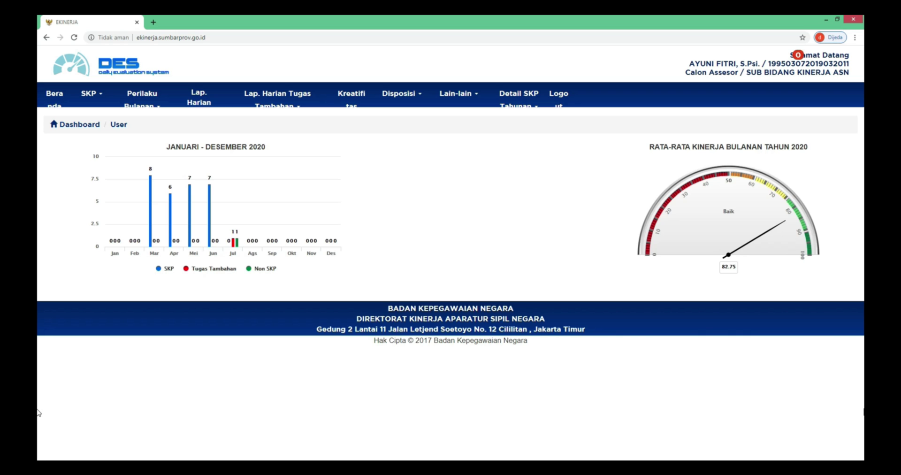
# Open the Non SKP daily list with its 11 Jul 2020 'Mengerjakan TOR' entry and submit the Produktivitas form
pyautogui.click(207, 98)
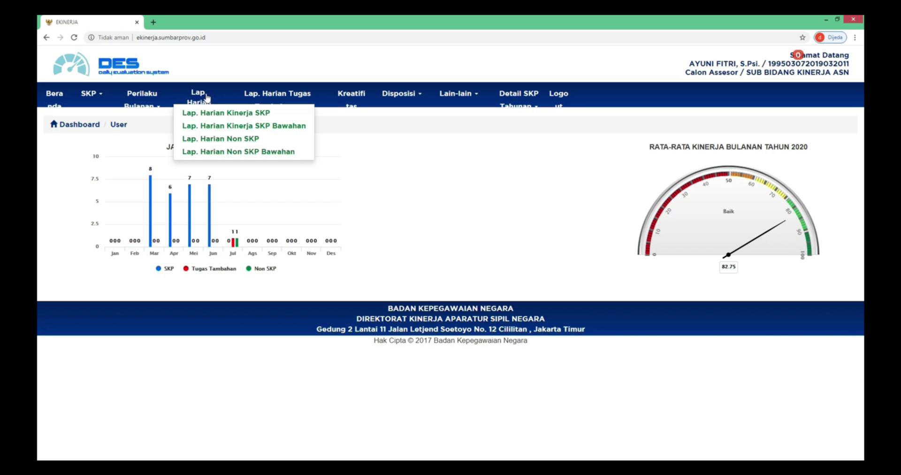
pyautogui.click(268, 143)
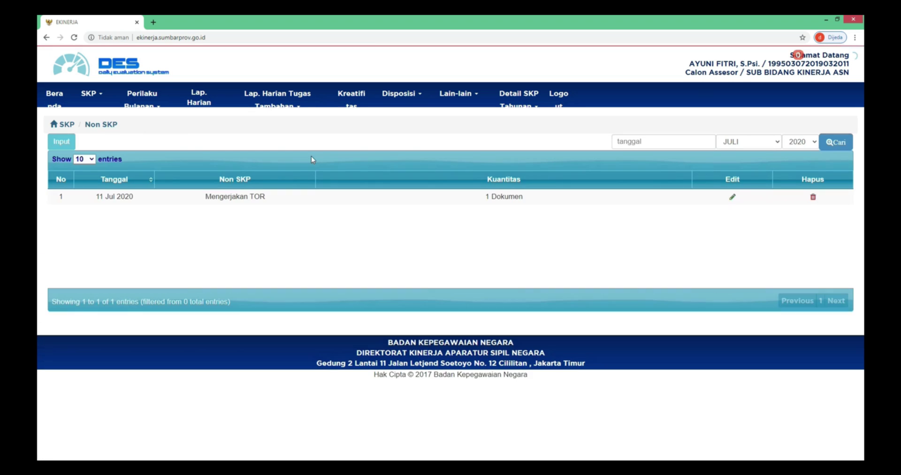
pyautogui.click(69, 143)
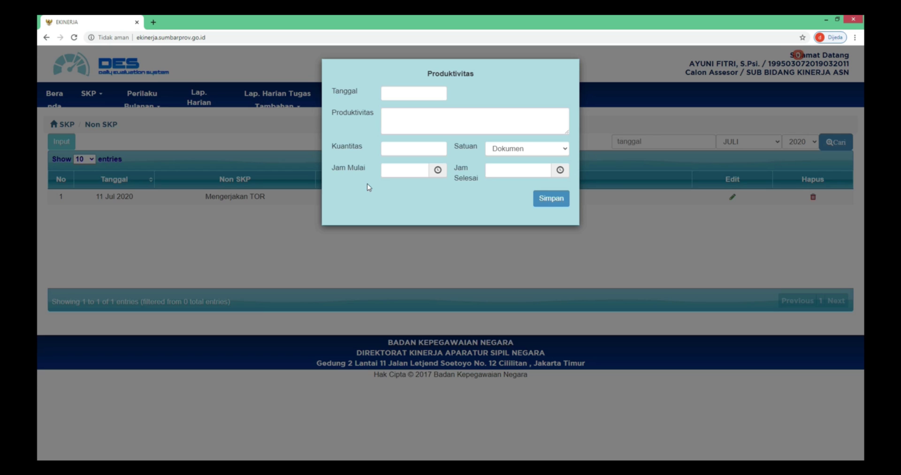
pyautogui.click(561, 199)
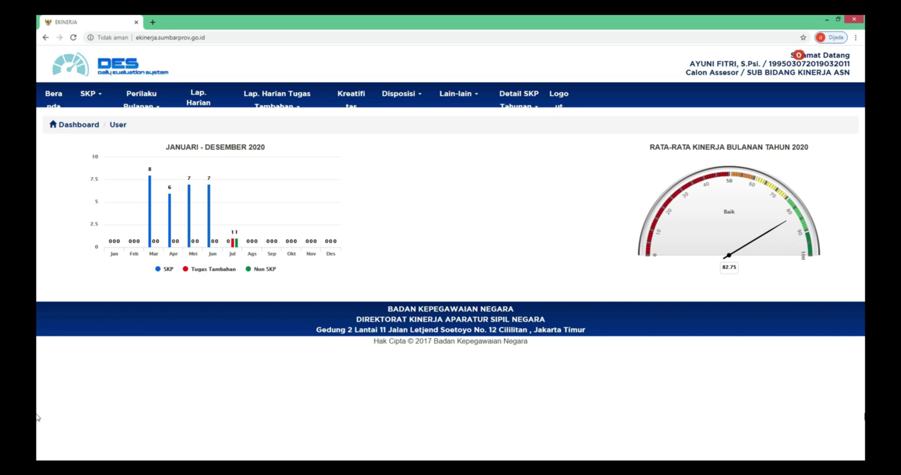
# Open the Kreatifitas page with its single entry and submit the new-creativity Input form
pyautogui.click(360, 104)
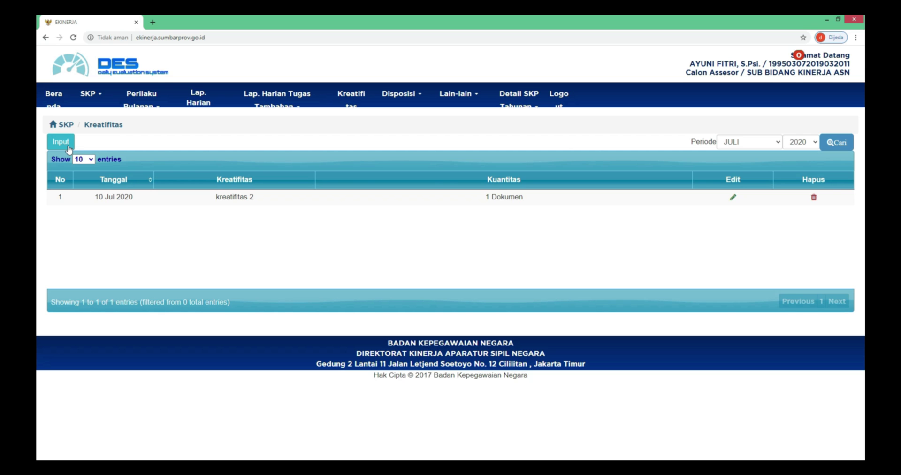
pyautogui.click(68, 148)
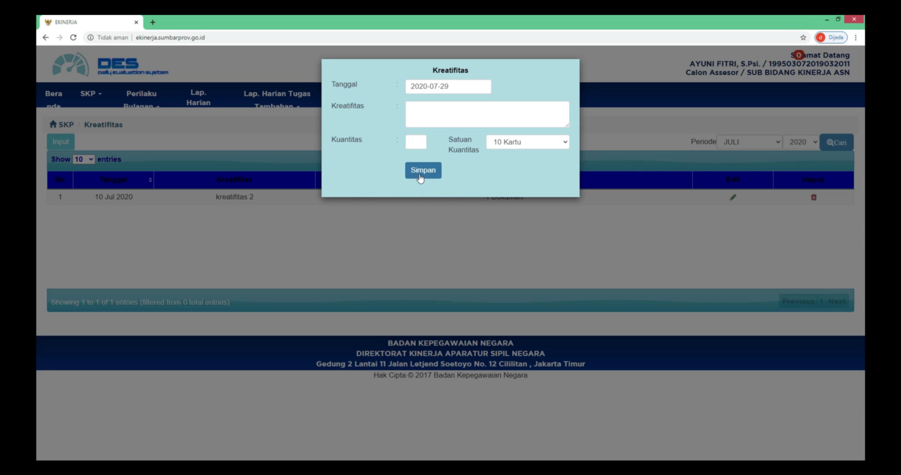
pyautogui.click(426, 204)
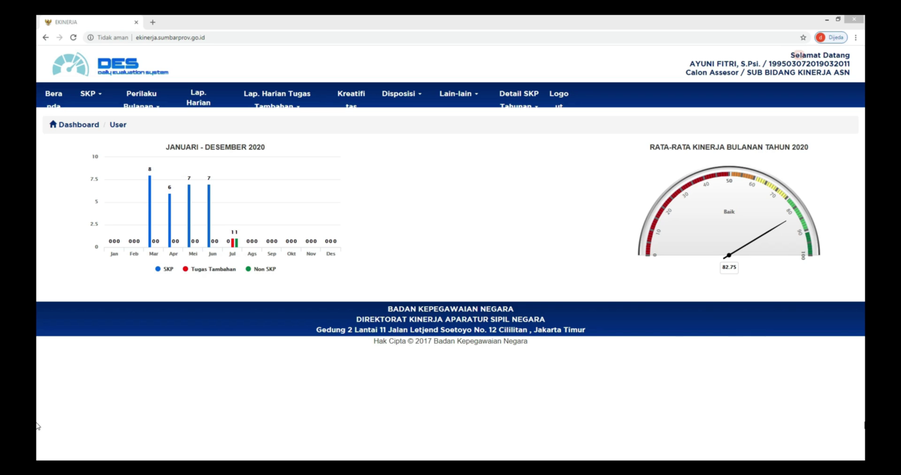
# Search the user's own Detail SKP Tahunan for the year 2020
pyautogui.click(531, 103)
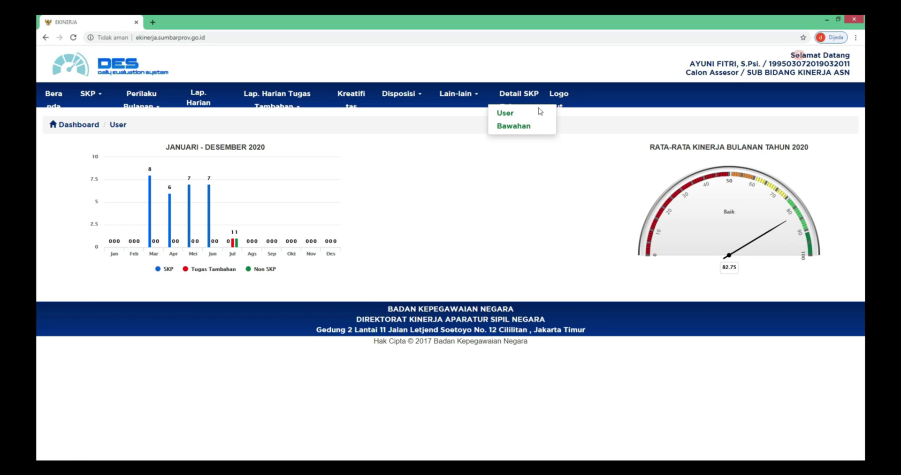
pyautogui.click(540, 112)
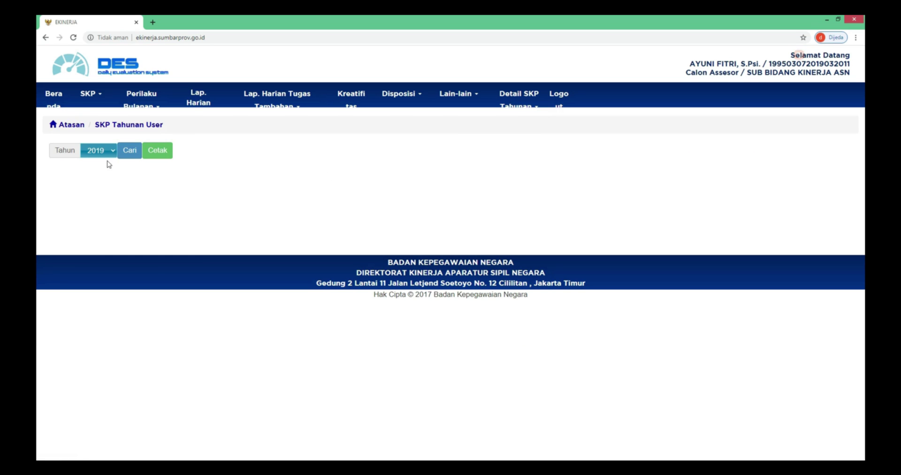
pyautogui.click(100, 150)
pyautogui.click(99, 171)
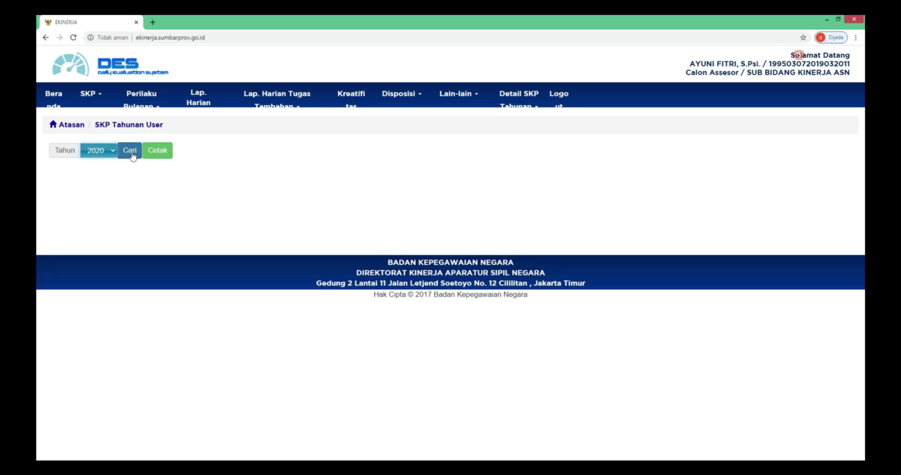
pyautogui.click(132, 153)
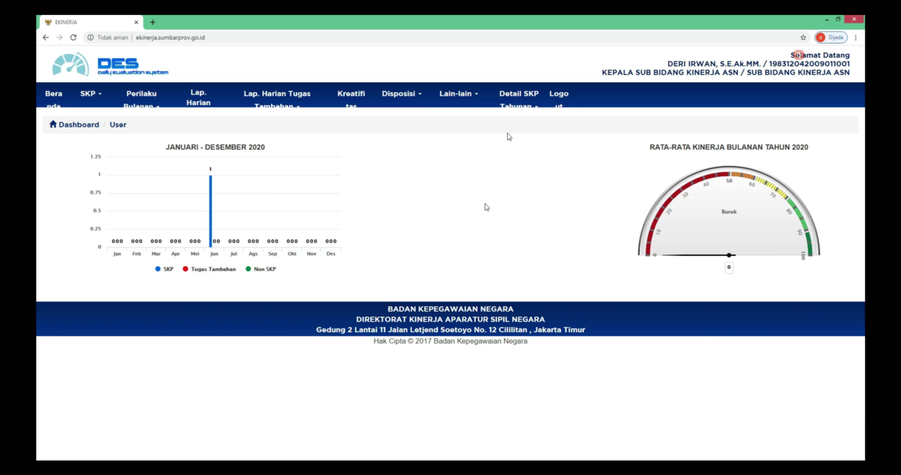
# Review the subordinate staff list, then bring up SKP Tahunan Bawahan
pyautogui.click(470, 94)
pyautogui.click(489, 112)
pyautogui.click(98, 105)
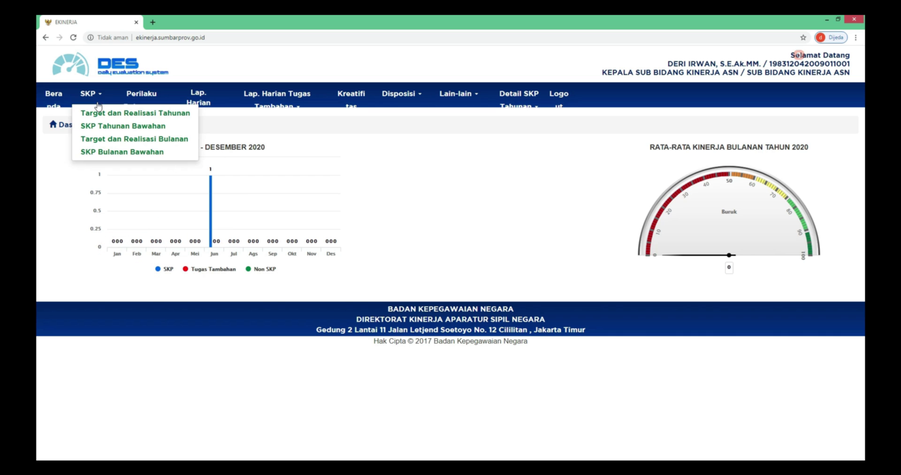
pyautogui.click(131, 127)
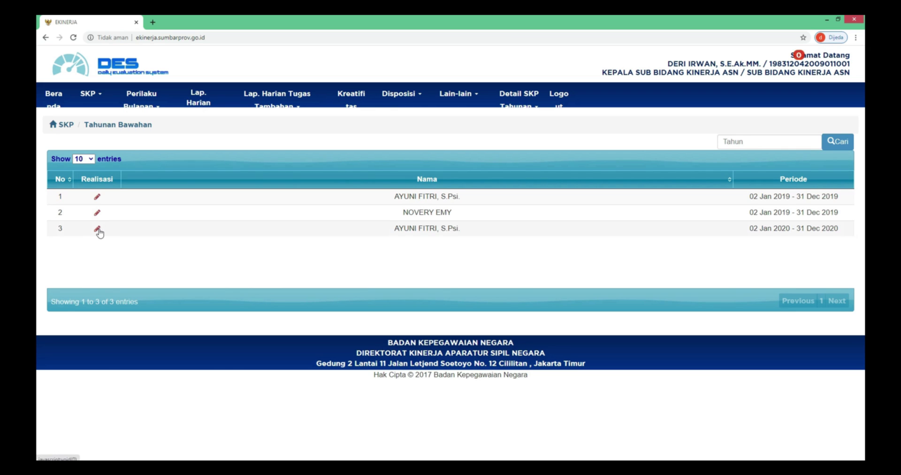
# Change the creativity score on row 3's 2020 SKP realisation from 3 to 87
pyautogui.click(97, 229)
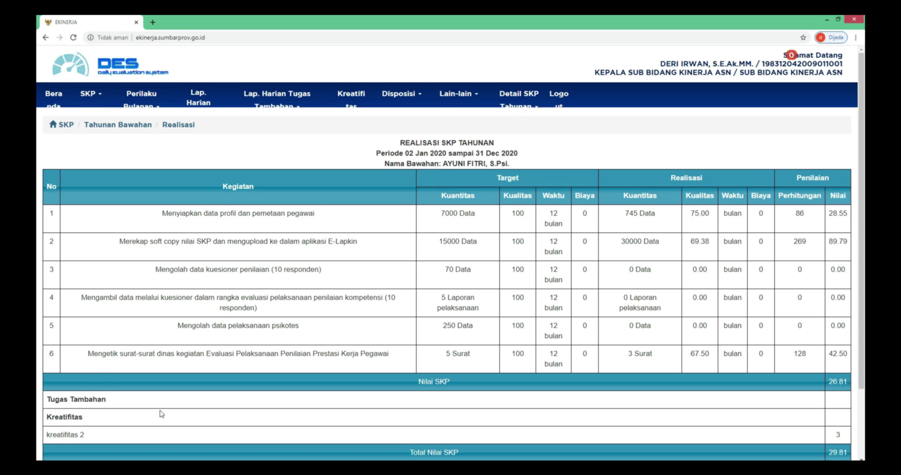
pyautogui.scroll(-2, 145, 421)
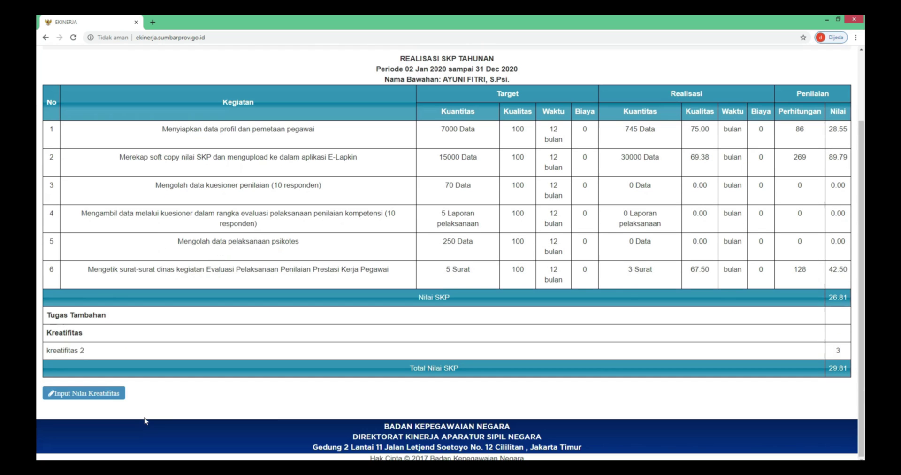
pyautogui.click(98, 396)
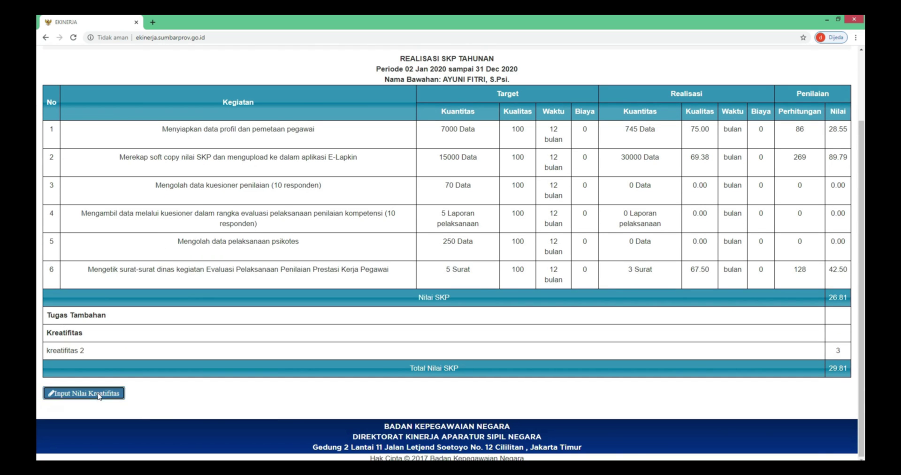
pyautogui.press('Tab')
pyautogui.write('87')
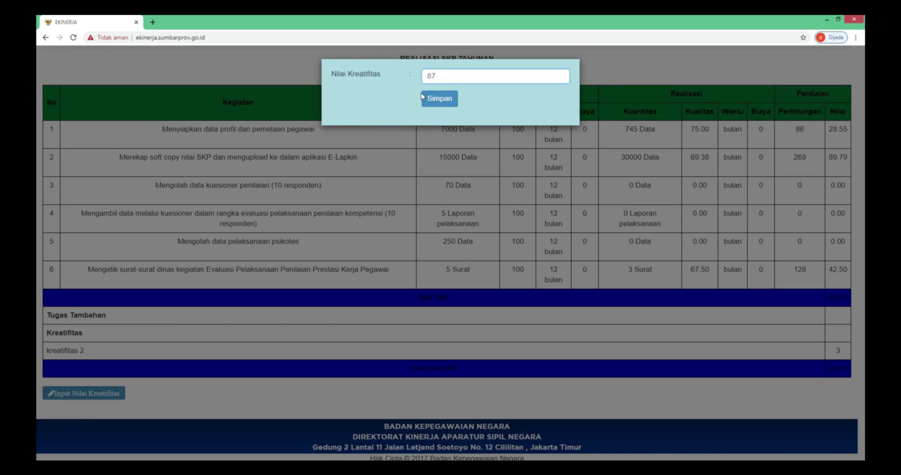
pyautogui.click(455, 133)
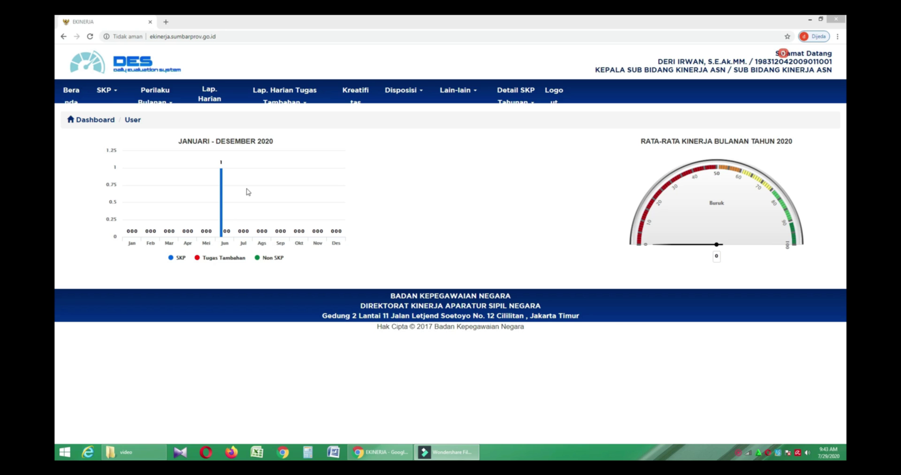
# List the subordinate's monthly SKP records for June 2020
pyautogui.click(109, 97)
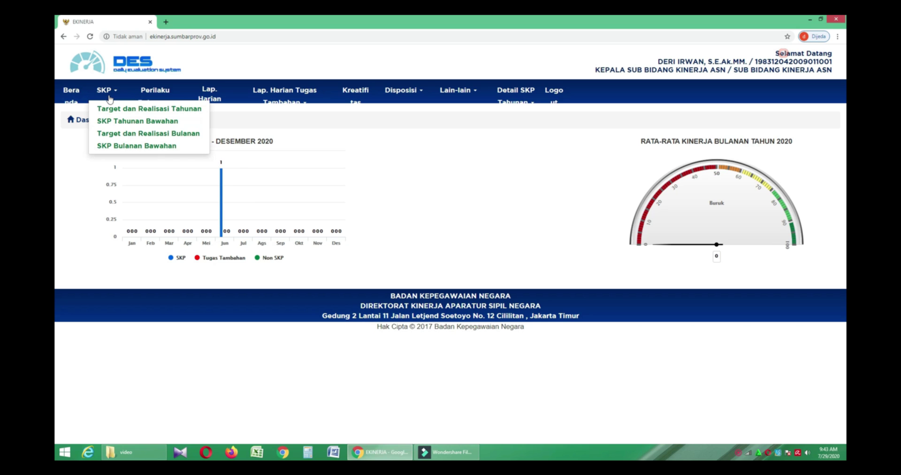
pyautogui.click(189, 147)
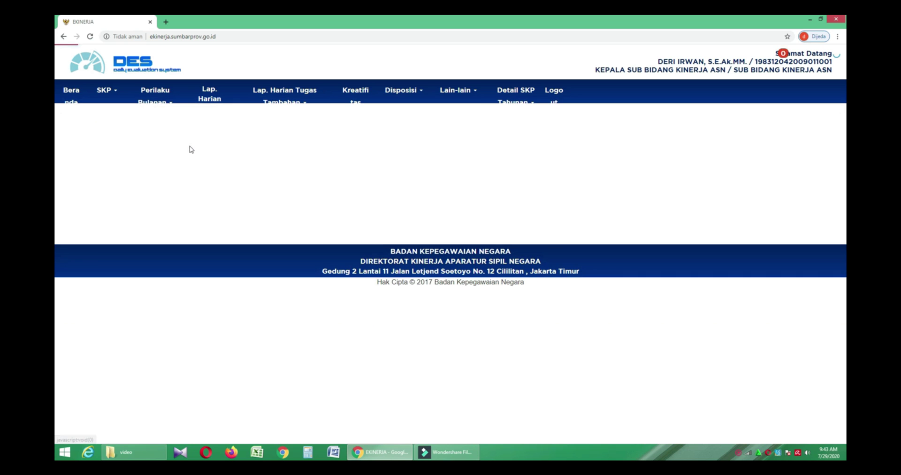
pyautogui.click(752, 138)
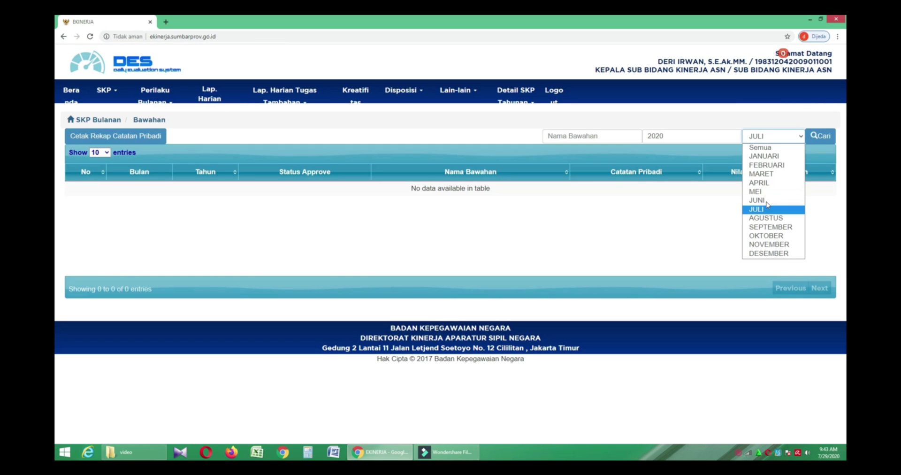
pyautogui.click(770, 196)
pyautogui.click(821, 137)
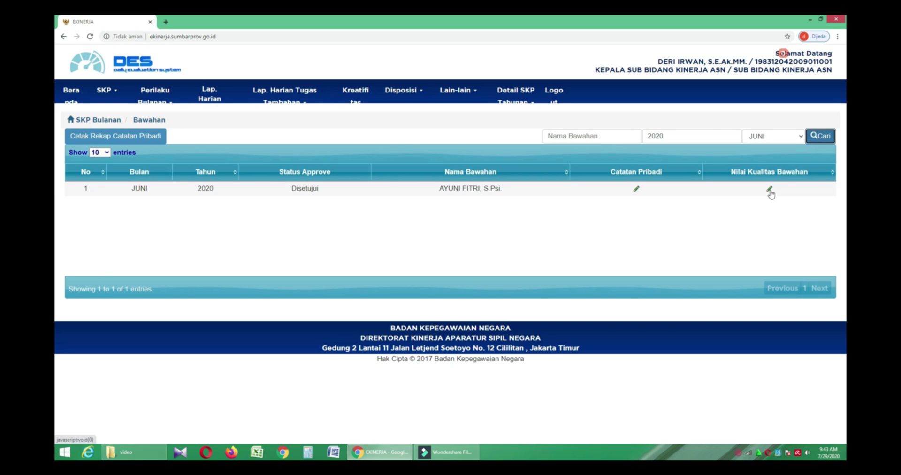
# Submit a quality score of 75 for the profile-mapping activity in the June assessment
pyautogui.click(771, 190)
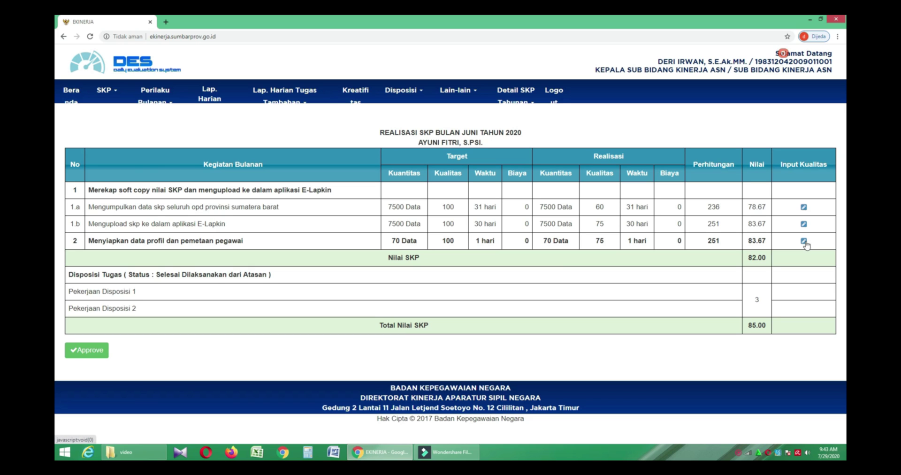
pyautogui.click(805, 242)
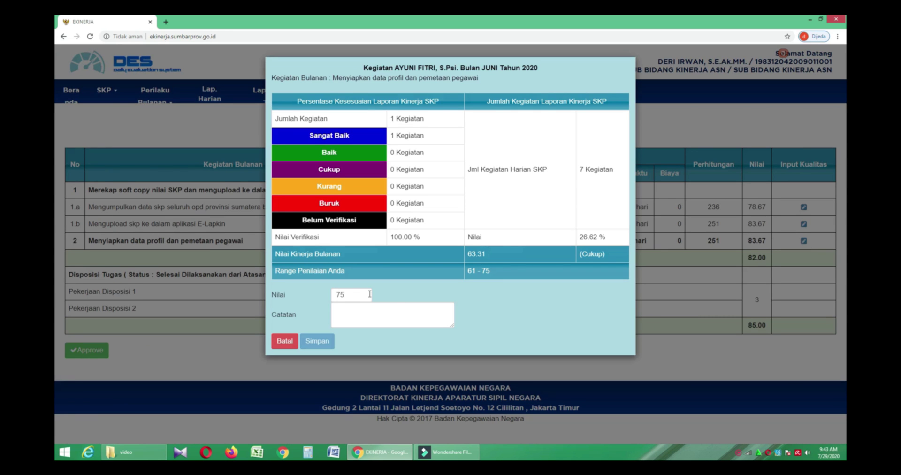
pyautogui.click(368, 294)
pyautogui.click(328, 367)
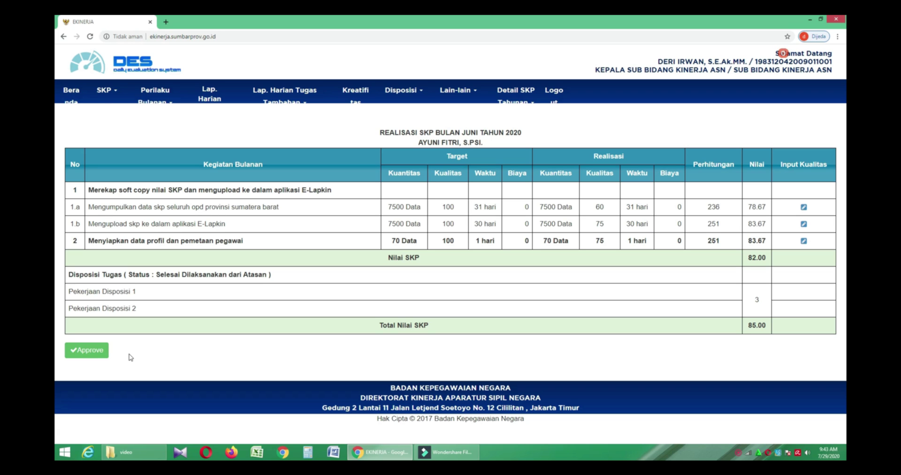
pyautogui.click(101, 94)
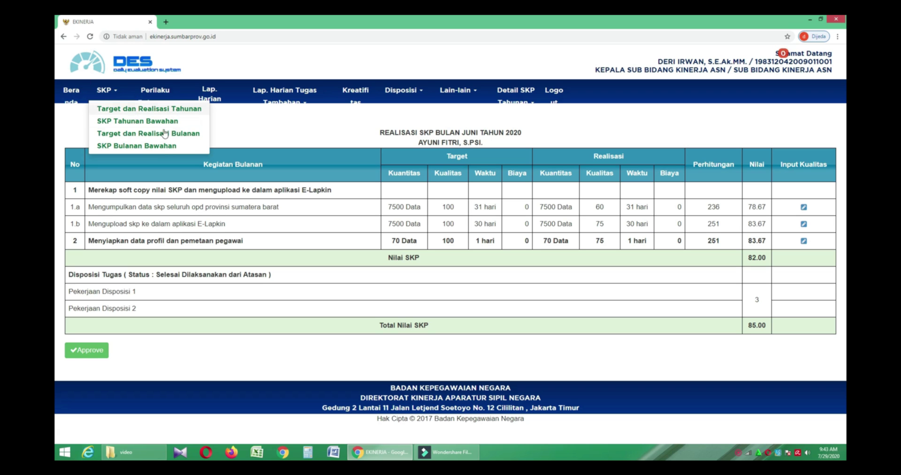
# Bring up the subordinates' June 2020 monthly SKP records again
pyautogui.click(172, 146)
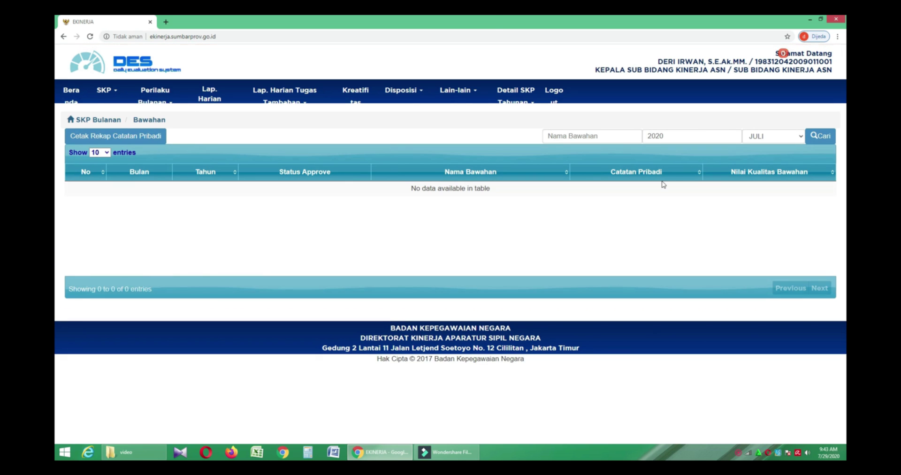
pyautogui.click(766, 137)
pyautogui.click(769, 200)
pyautogui.click(819, 137)
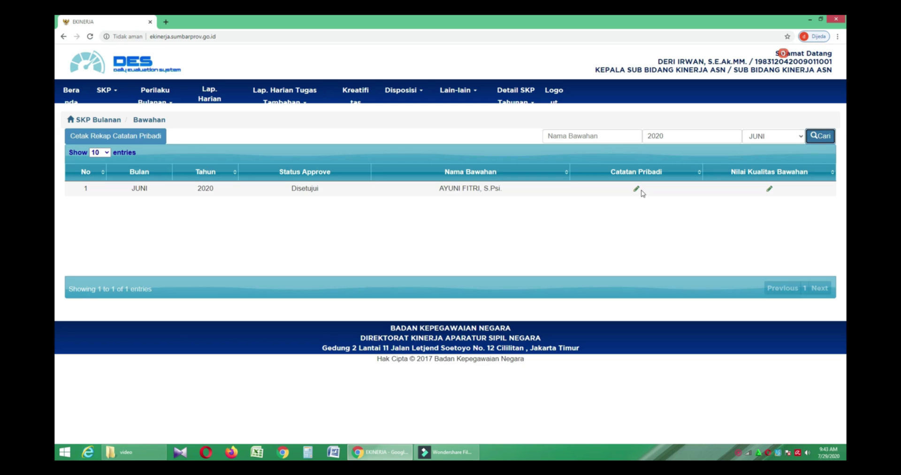
# View and close the June Catatan Pribadi note and the Cetak Rekap Catatan Pribadi dialog
pyautogui.click(637, 189)
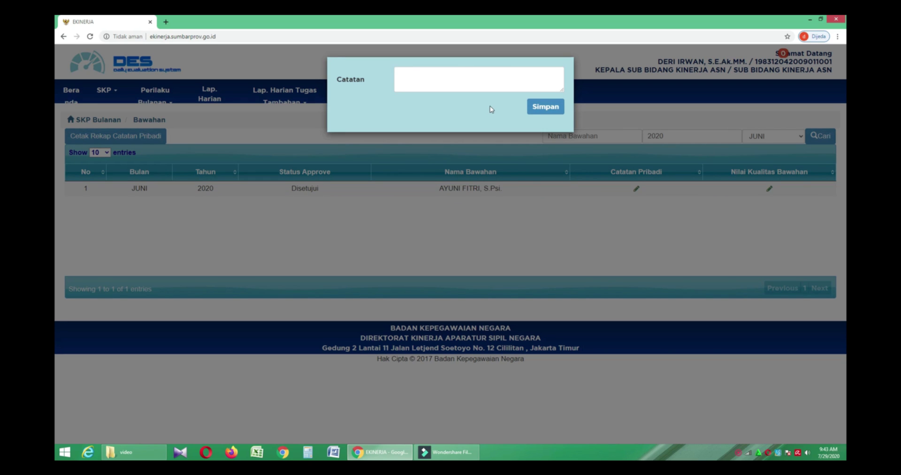
pyautogui.click(555, 145)
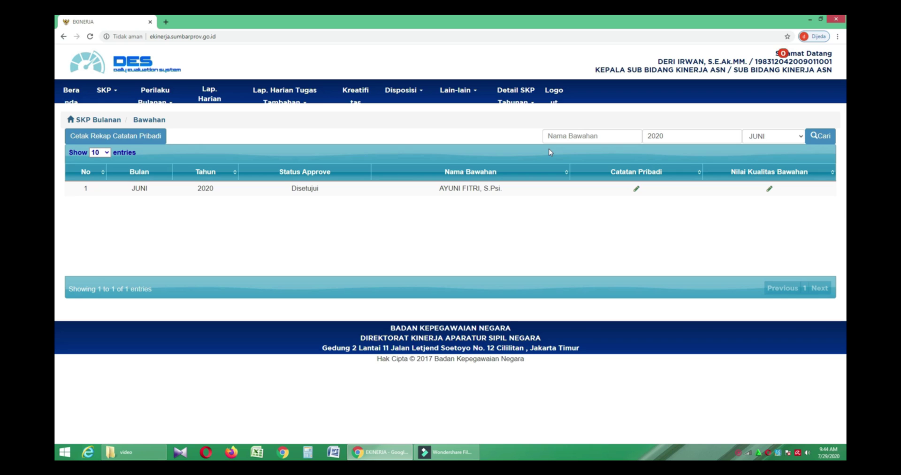
pyautogui.click(163, 141)
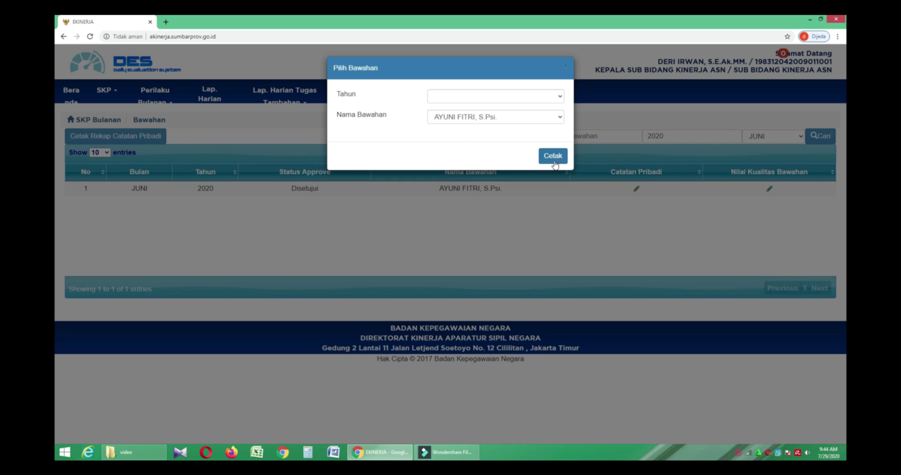
pyautogui.click(554, 182)
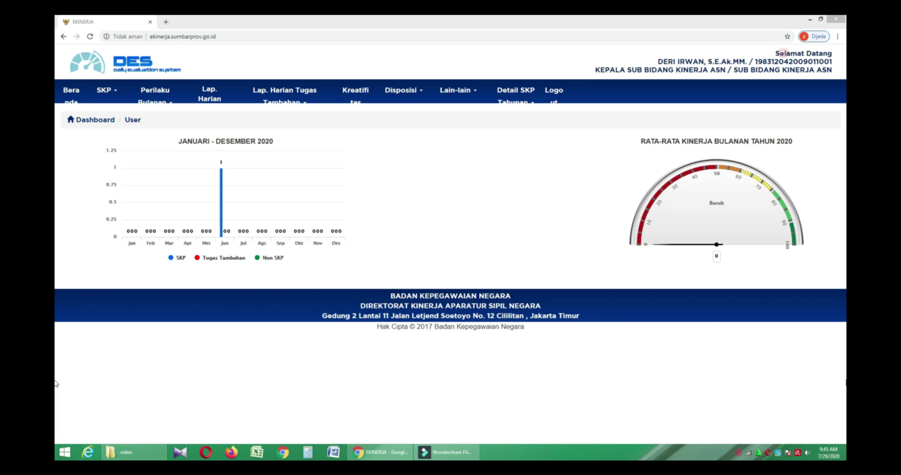
pyautogui.click(167, 103)
pyautogui.click(168, 103)
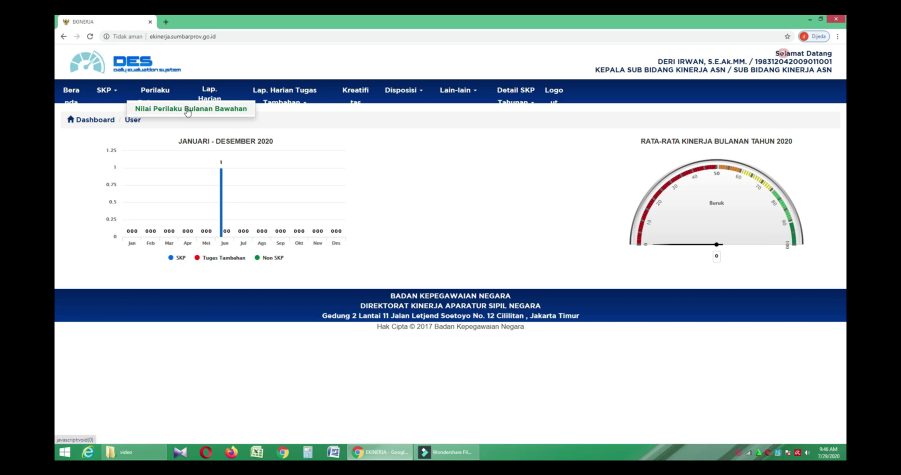
# Load the subordinate's 2020 Nilai Perilaku Bulanan Bawahan and save June's score form
pyautogui.click(188, 110)
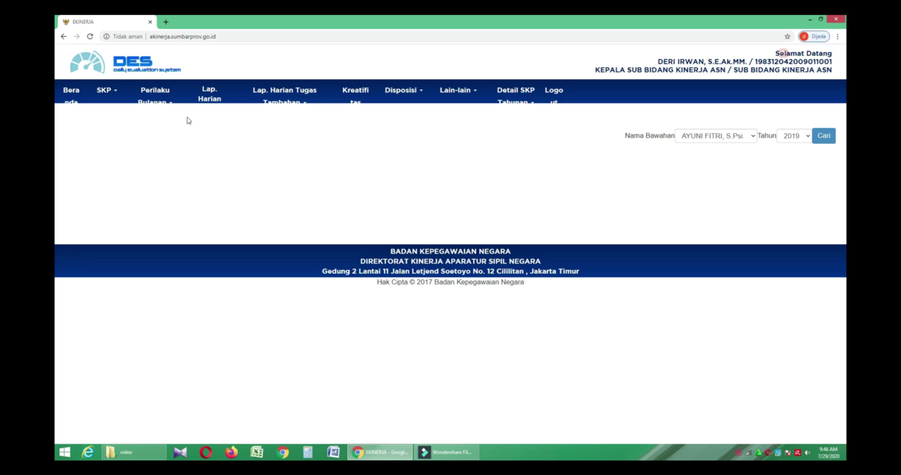
pyautogui.click(802, 140)
pyautogui.click(806, 162)
pyautogui.click(828, 139)
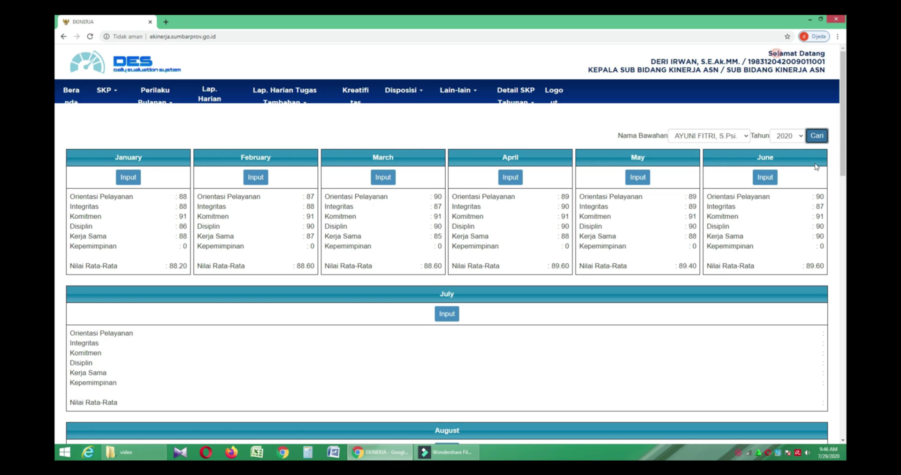
pyautogui.click(766, 182)
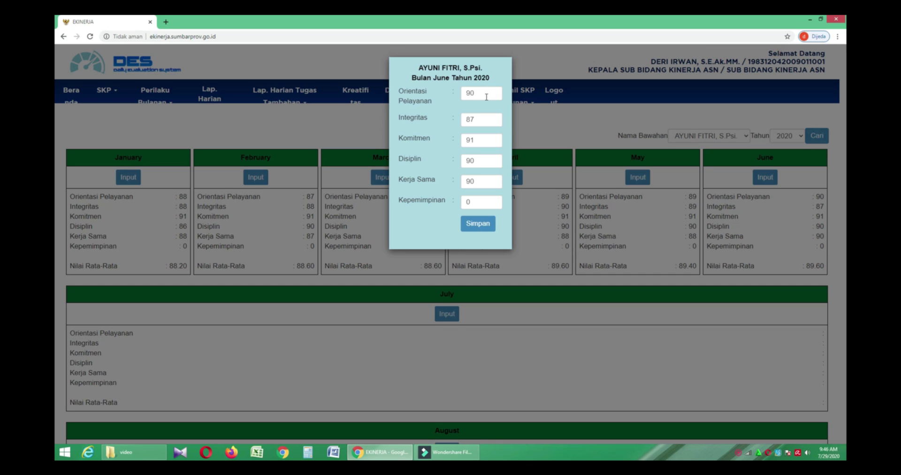
pyautogui.click(486, 234)
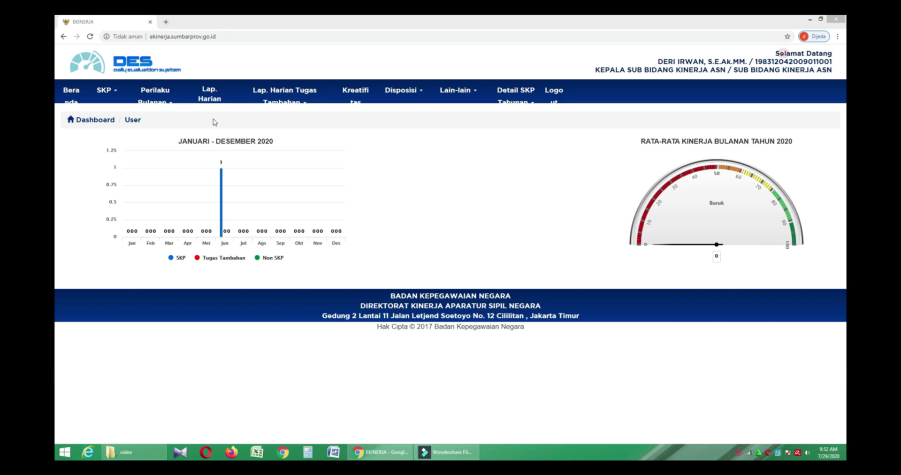
# List the subordinate's June 2020 daily SKP activity reports
pyautogui.click(222, 102)
pyautogui.click(222, 102)
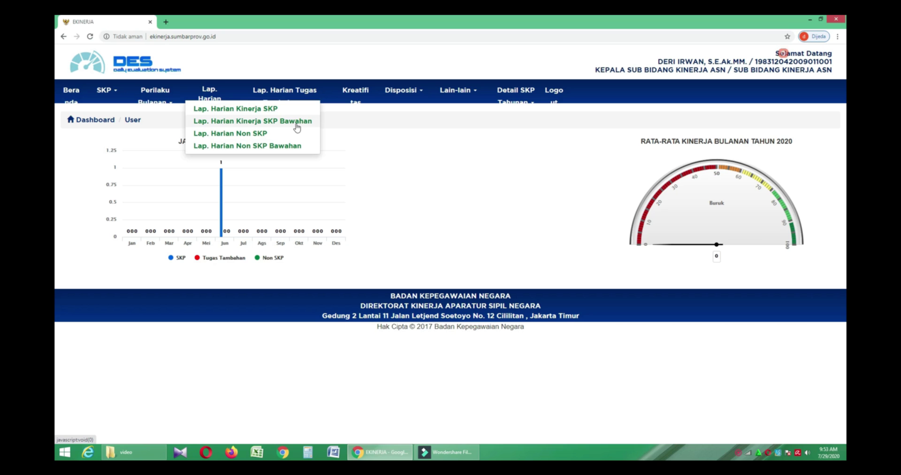
pyautogui.click(297, 127)
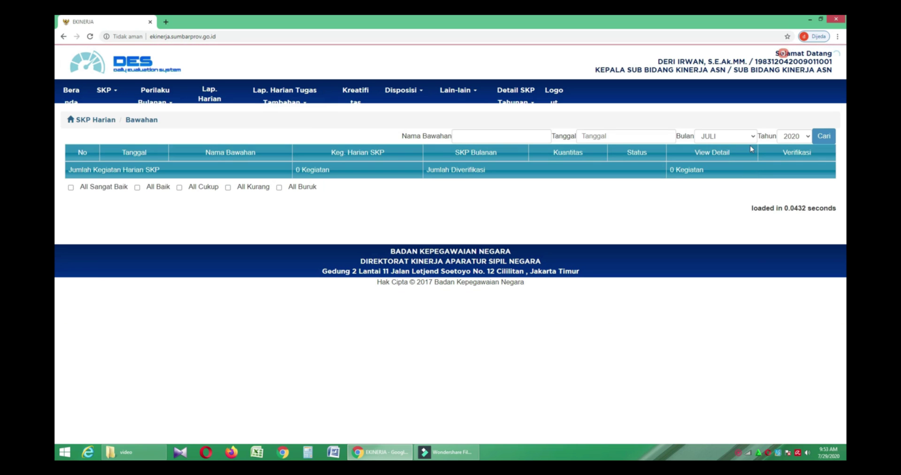
pyautogui.click(748, 137)
pyautogui.click(725, 194)
pyautogui.click(824, 136)
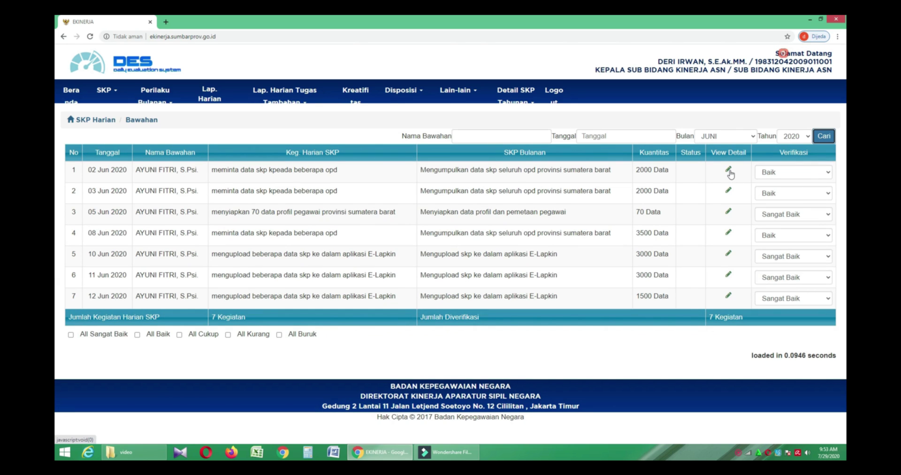
# Review the 2 Jun 2020 report's details and its Baik verification rating
pyautogui.click(730, 171)
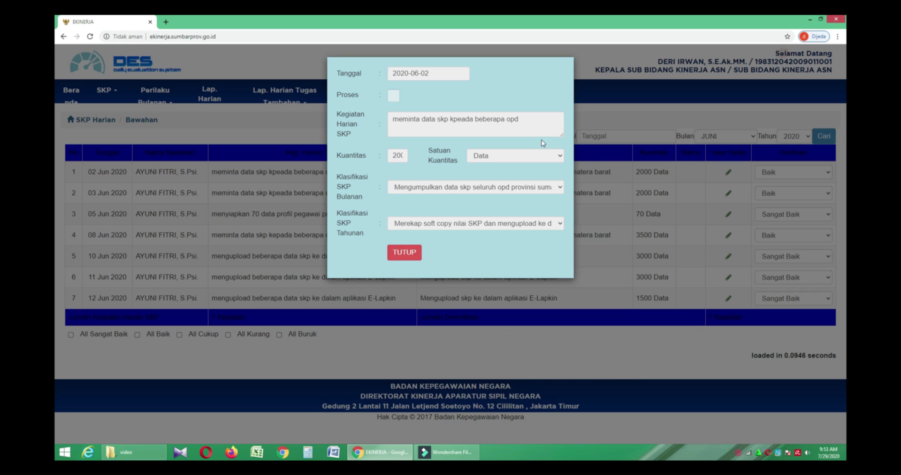
pyautogui.click(598, 148)
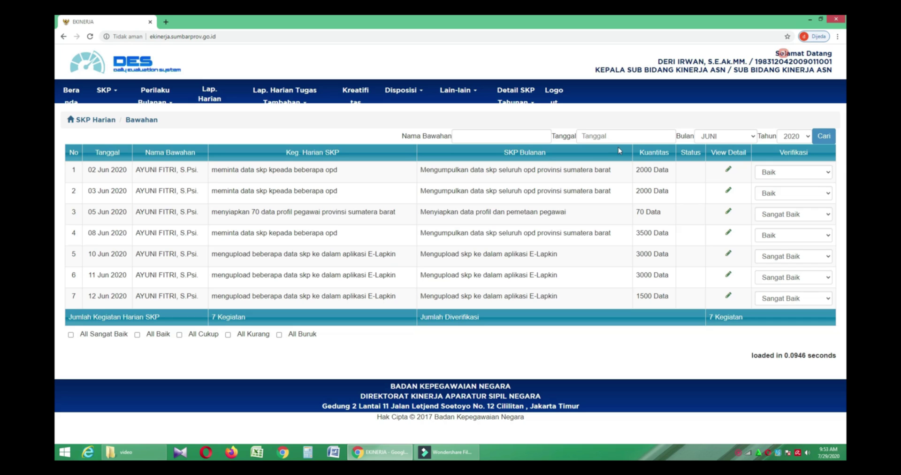
pyautogui.click(822, 177)
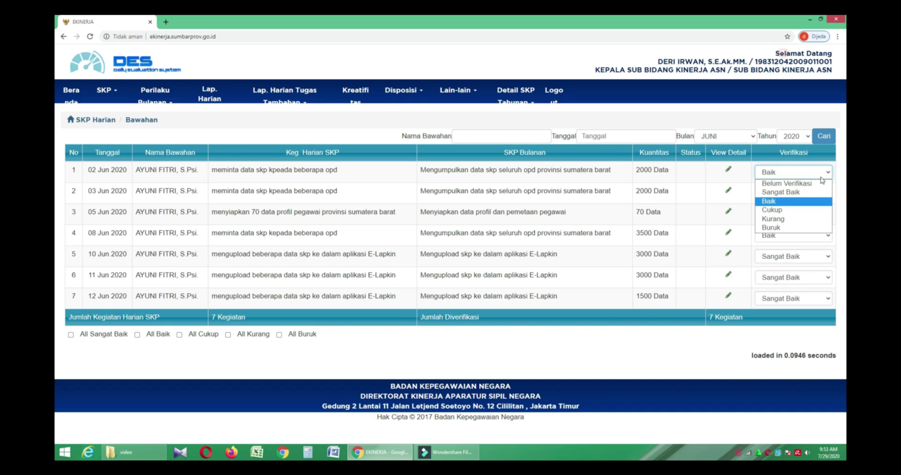
pyautogui.click(681, 199)
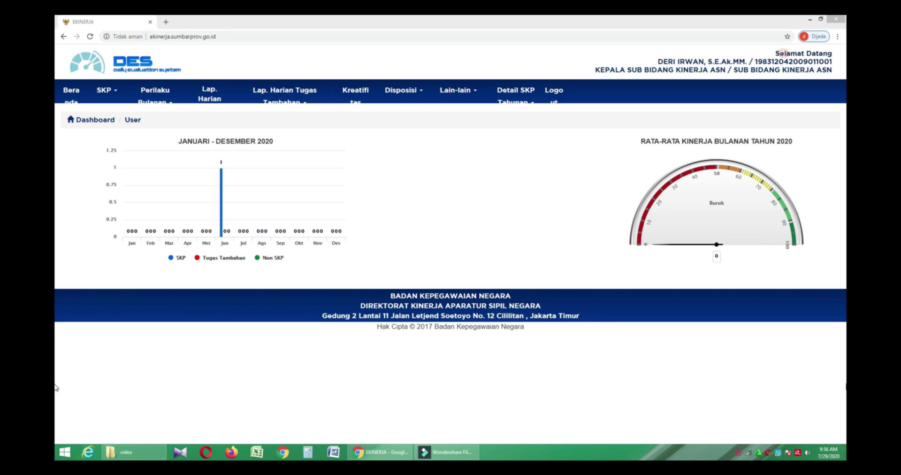
# List the subordinate's Non SKP daily reports with month and year filters set to all
pyautogui.click(217, 96)
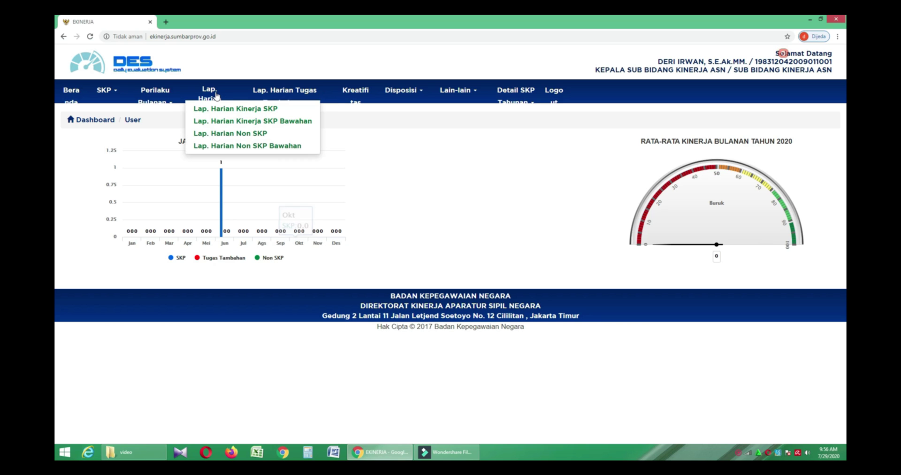
pyautogui.click(308, 148)
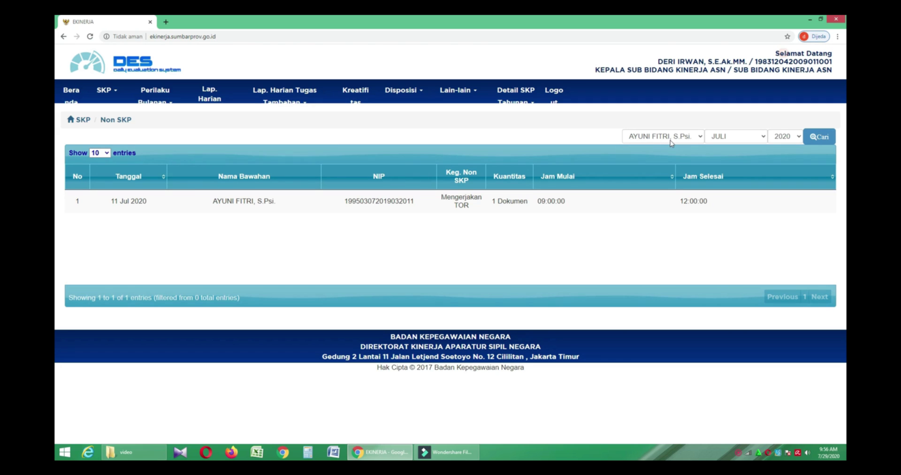
pyautogui.click(749, 139)
pyautogui.click(752, 148)
pyautogui.click(789, 141)
pyautogui.click(784, 145)
pyautogui.click(820, 137)
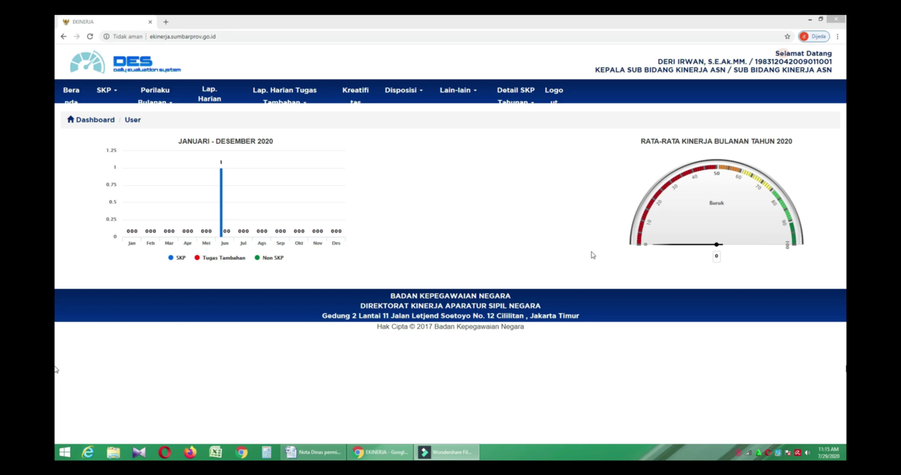
# Open the Disposisi list and look over the new-disposition Input form without saving
pyautogui.click(413, 95)
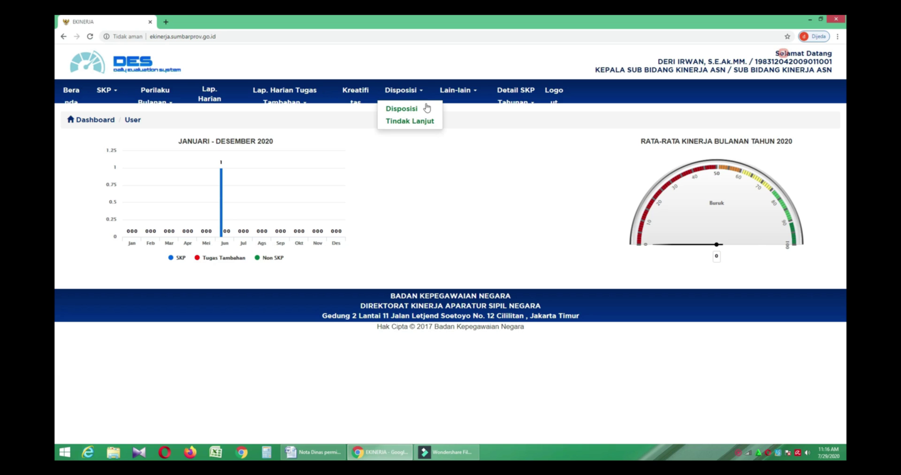
pyautogui.click(426, 109)
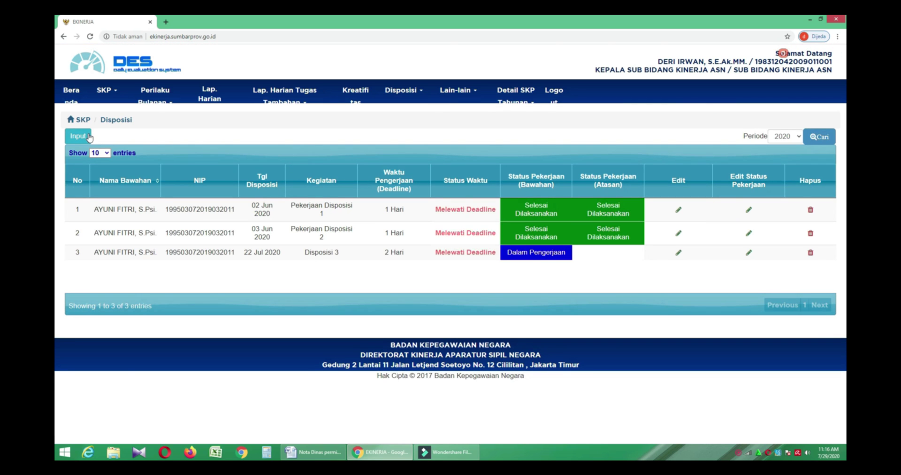
pyautogui.click(79, 136)
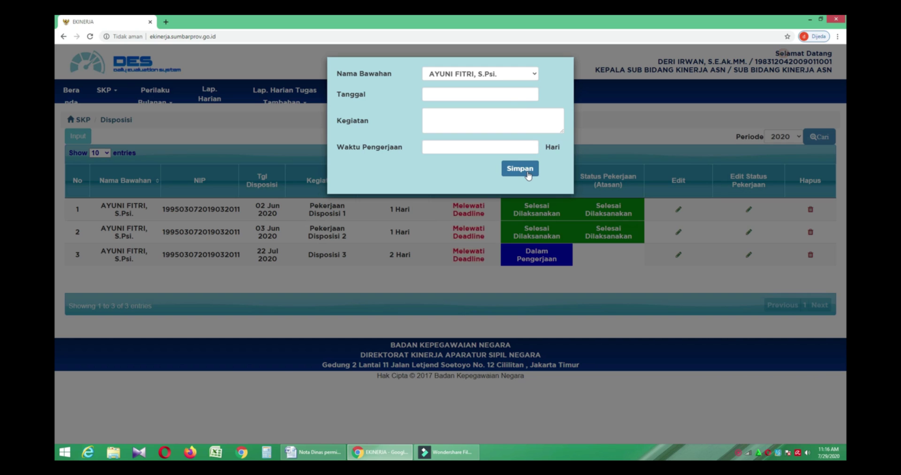
pyautogui.click(510, 203)
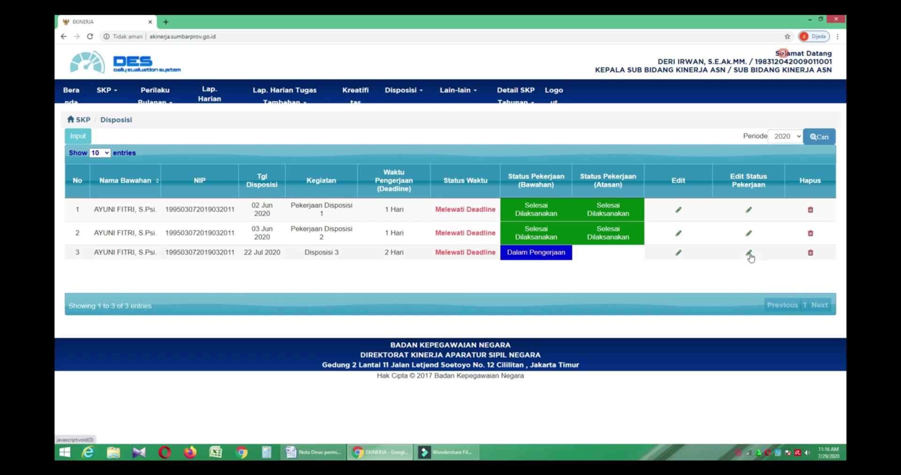
# Inspect Disposisi 3's work-status options, such as Tidak Dilaksanakan, then close unsaved
pyautogui.click(750, 254)
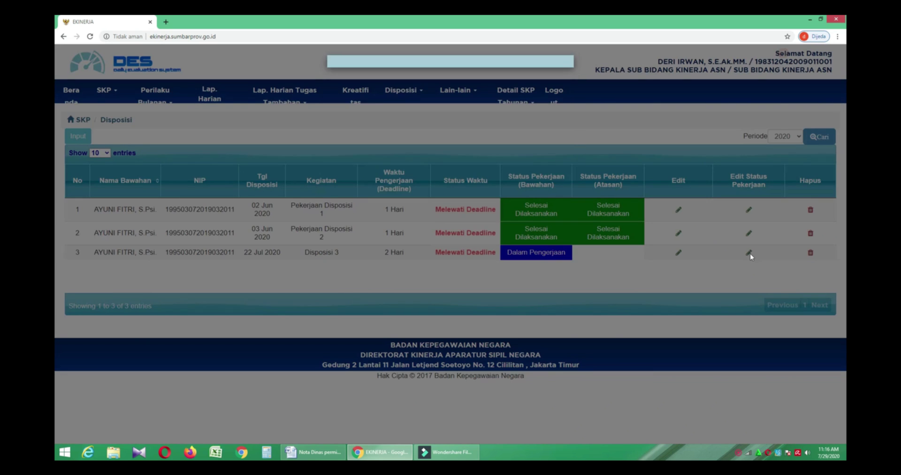
pyautogui.click(522, 142)
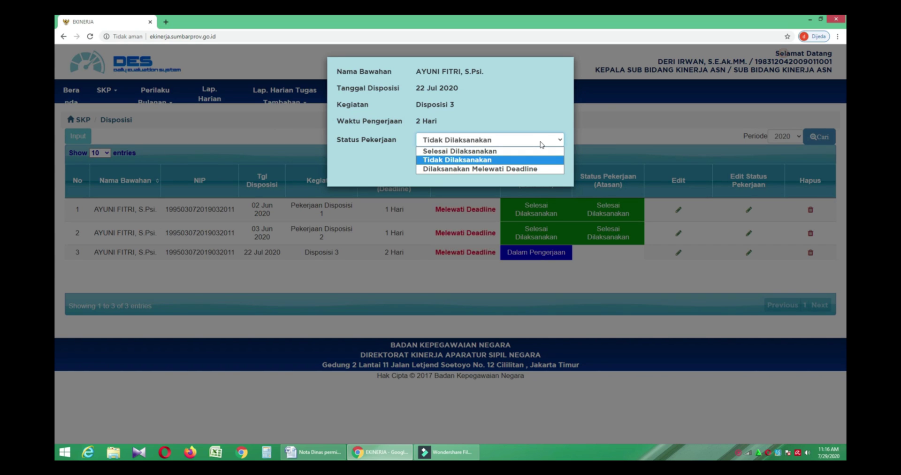
pyautogui.click(542, 143)
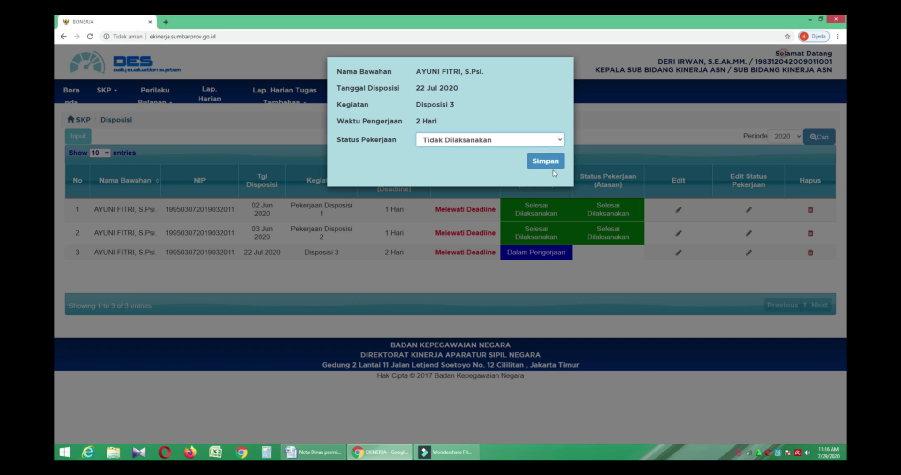
pyautogui.click(555, 194)
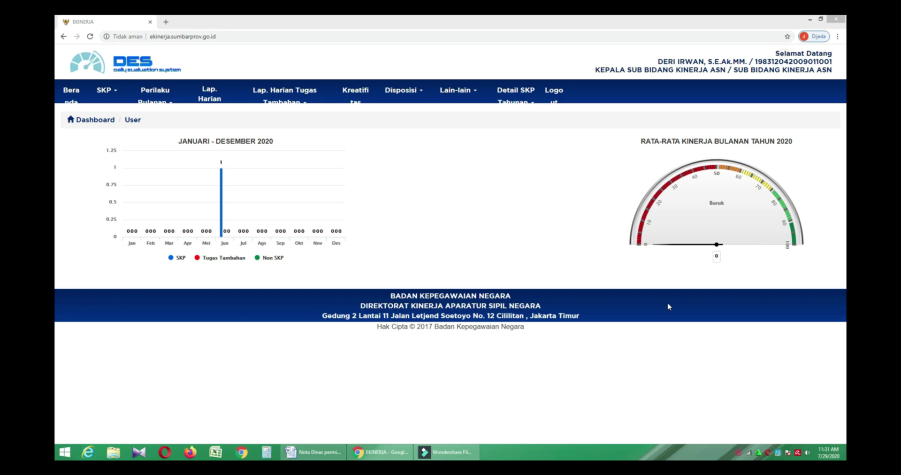
# Show the subordinates' 2020 annual SKP detail under Detail SKP Tahunan > Bawahan, filtered to Tahun 2020
pyautogui.click(534, 103)
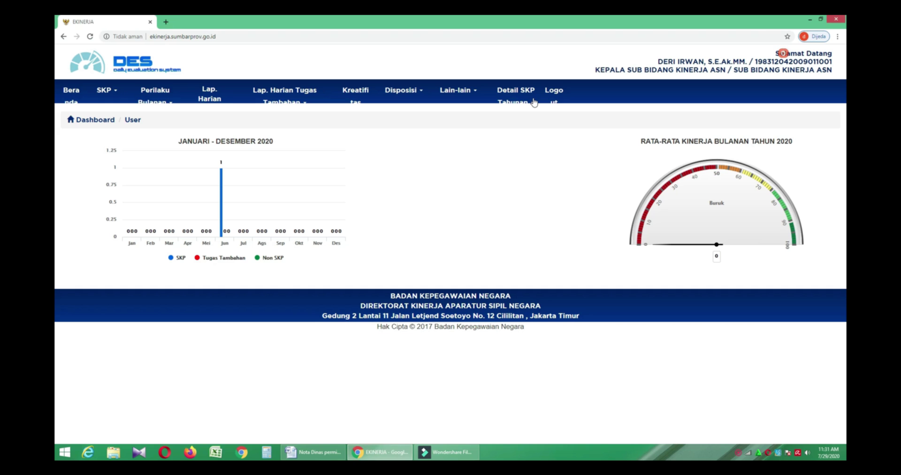
pyautogui.click(544, 121)
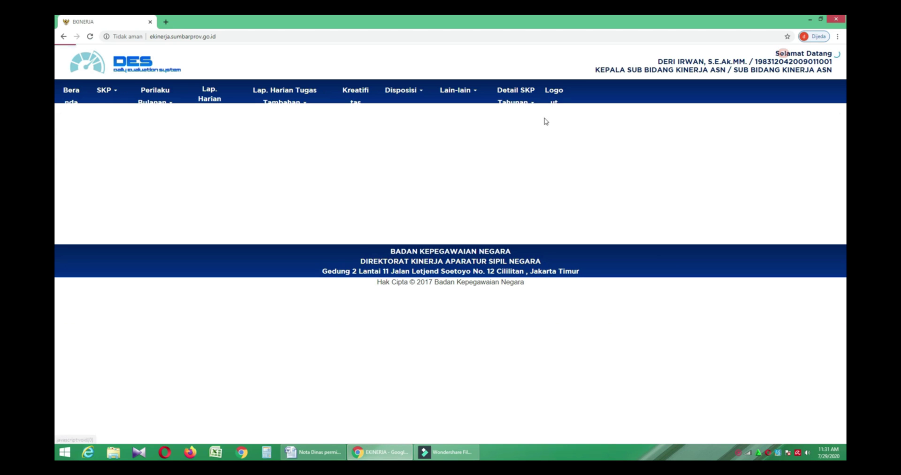
pyautogui.click(118, 145)
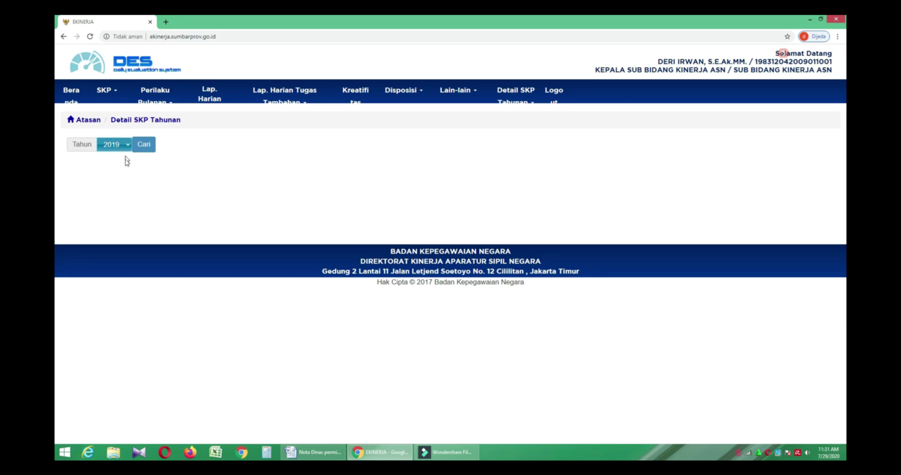
pyautogui.click(125, 163)
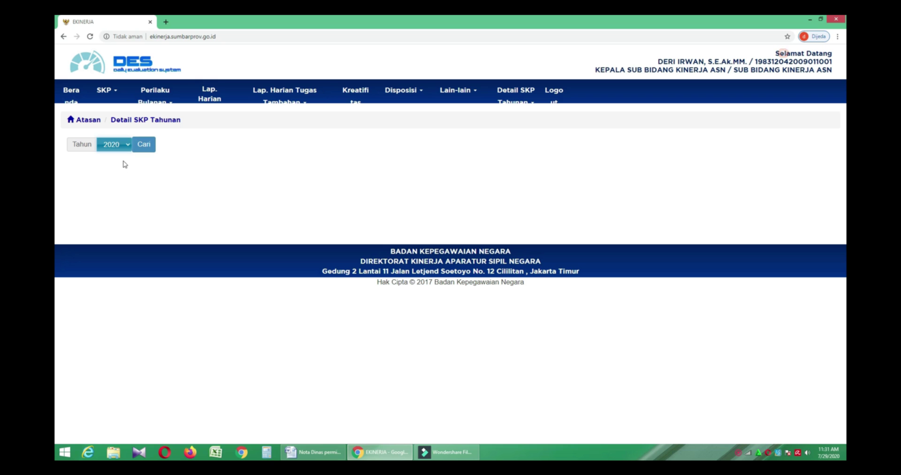
pyautogui.click(147, 150)
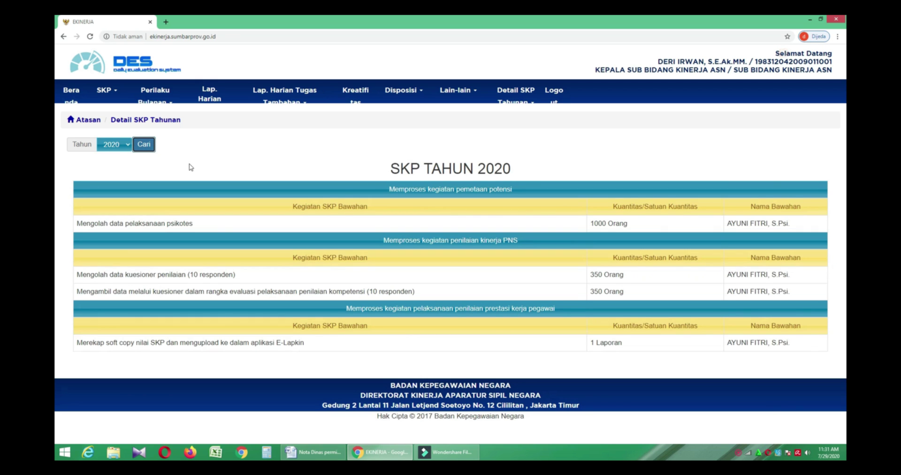